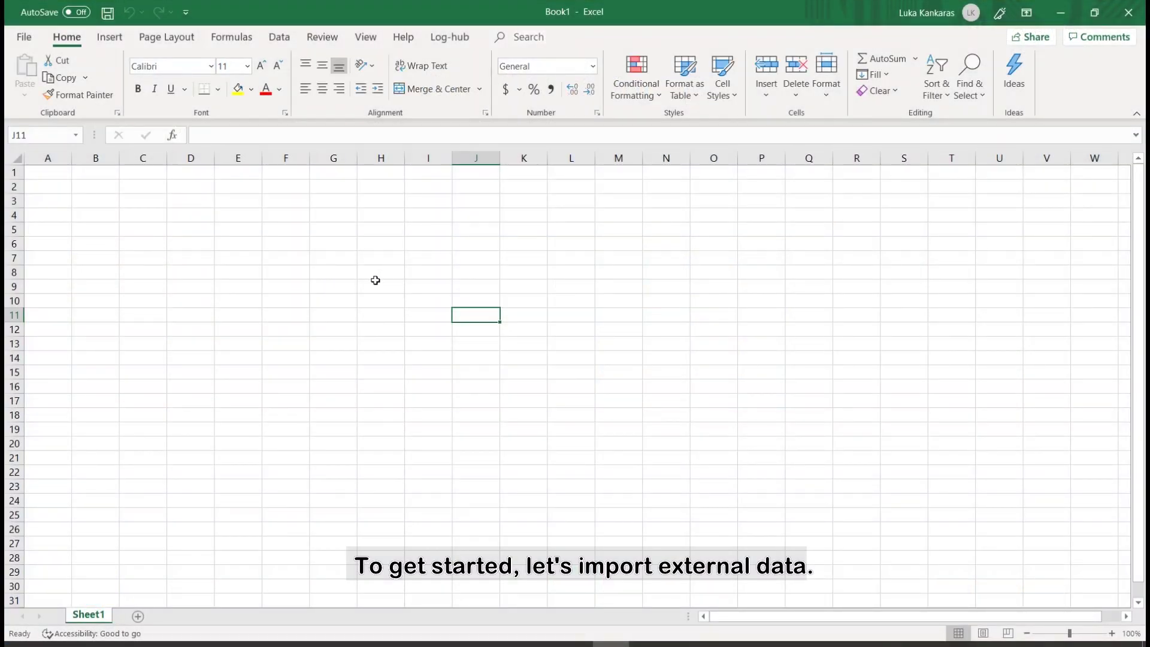
- Open Supply Chain Map.xlsx from the Recent workbooks list
left_click(24, 36)
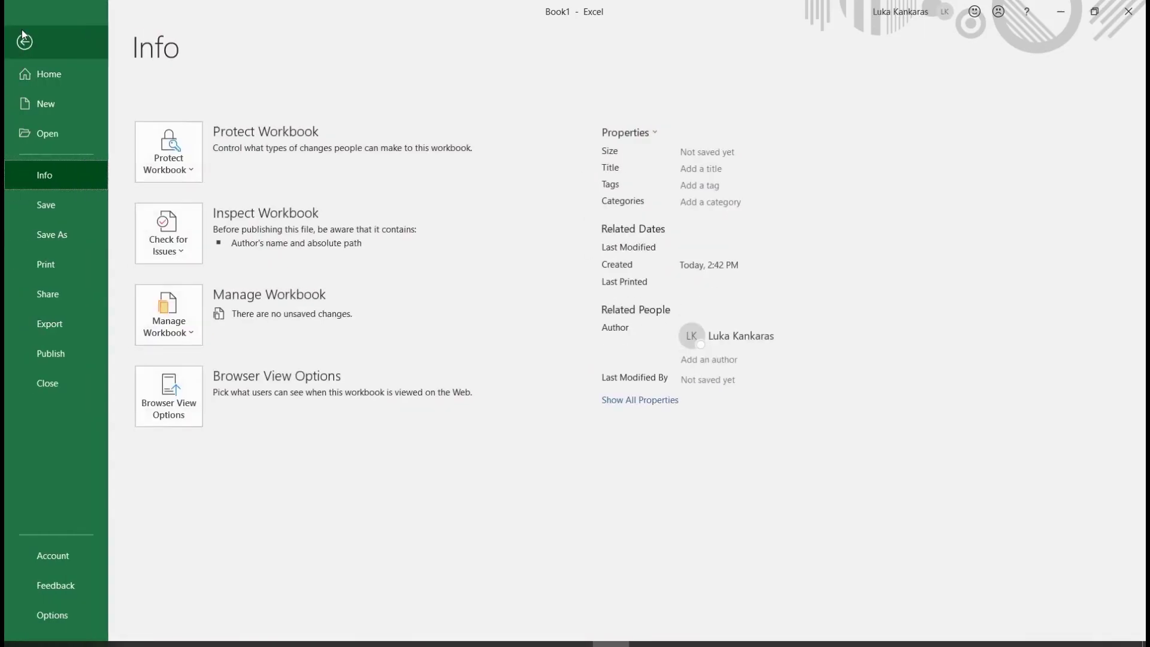
left_click(50, 131)
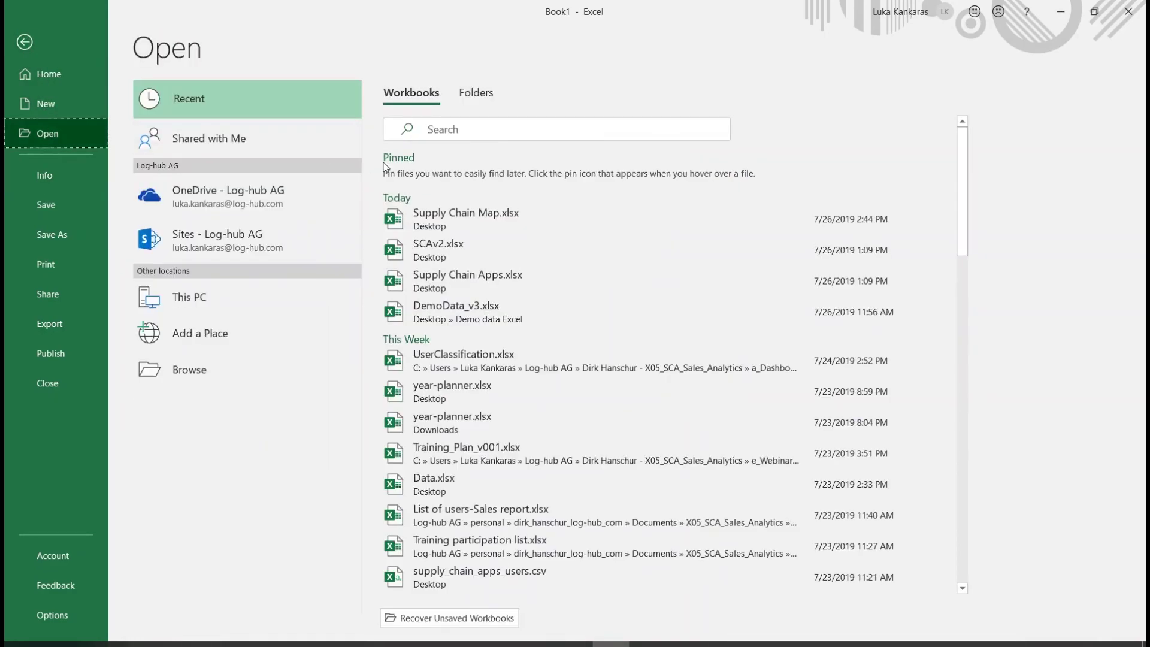
left_click(456, 215)
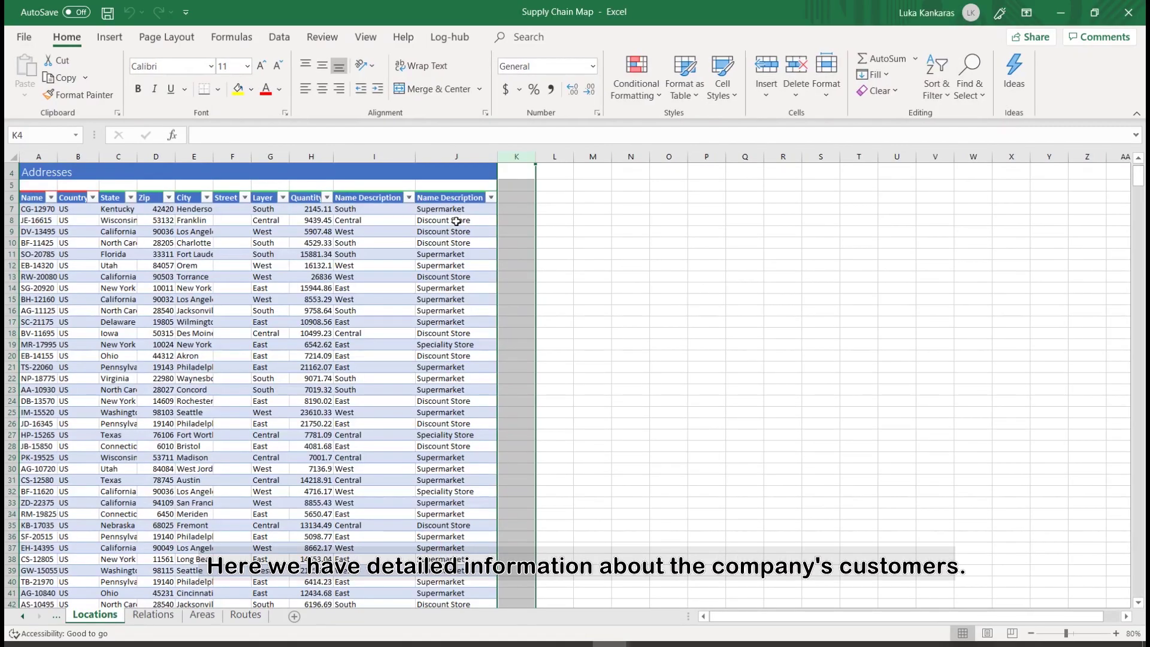
- Review the Locations table's Quantity values, Name Description column and column headers
left_click(579, 298)
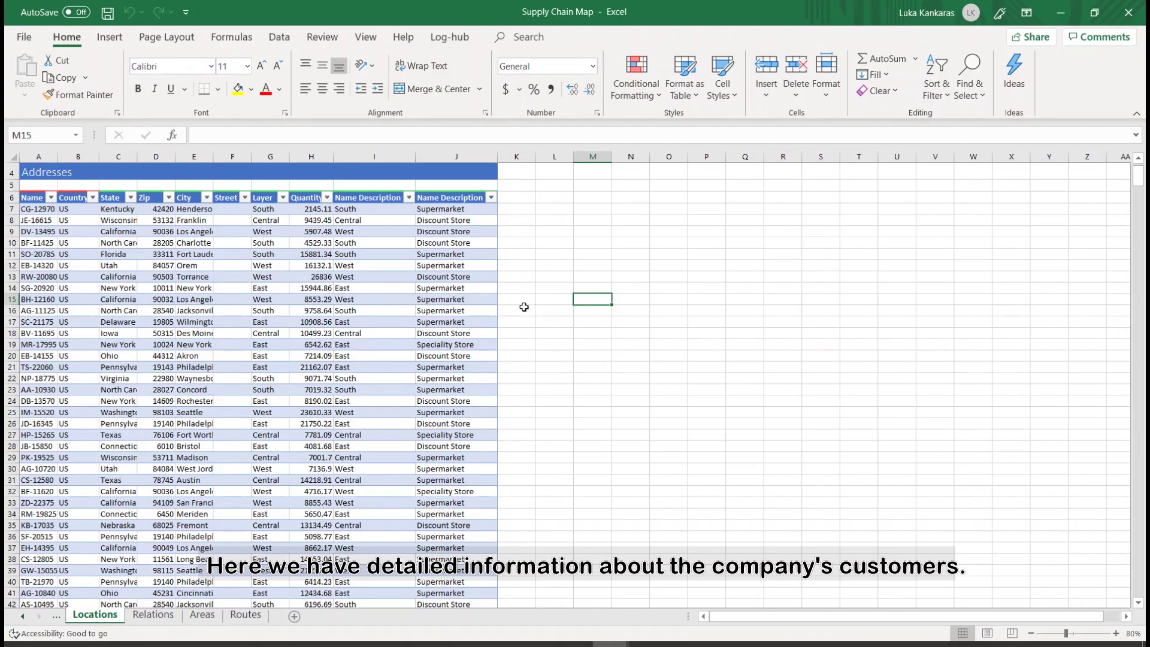
scroll(239, 249, "up", 2)
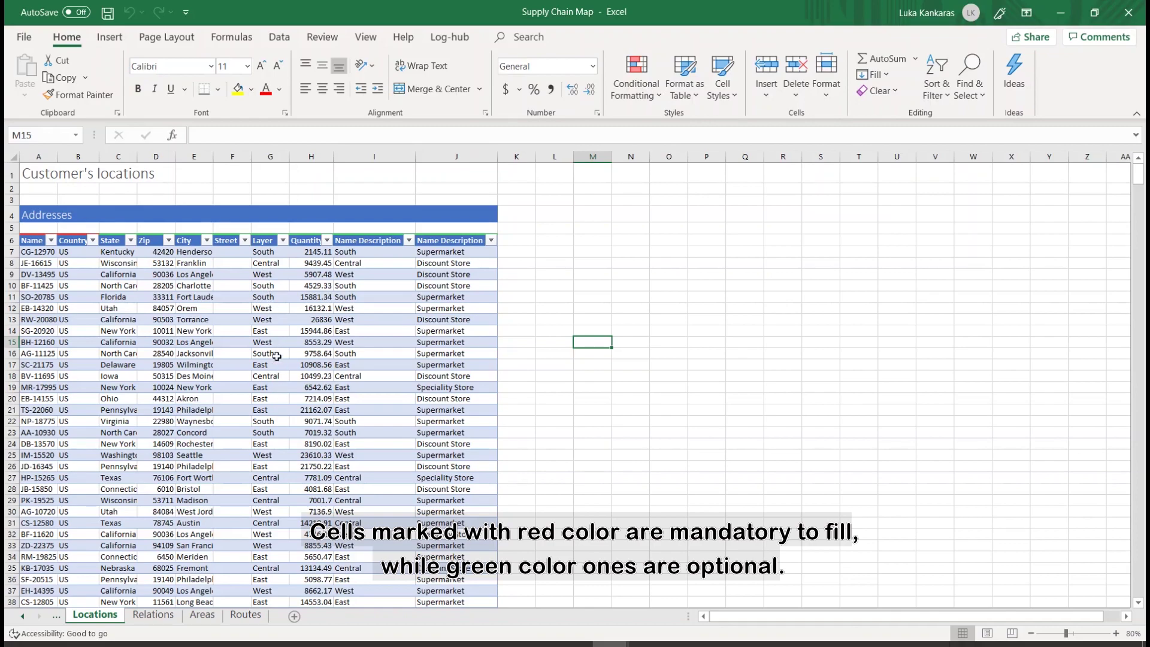
left_click_drag(303, 242, 312, 422)
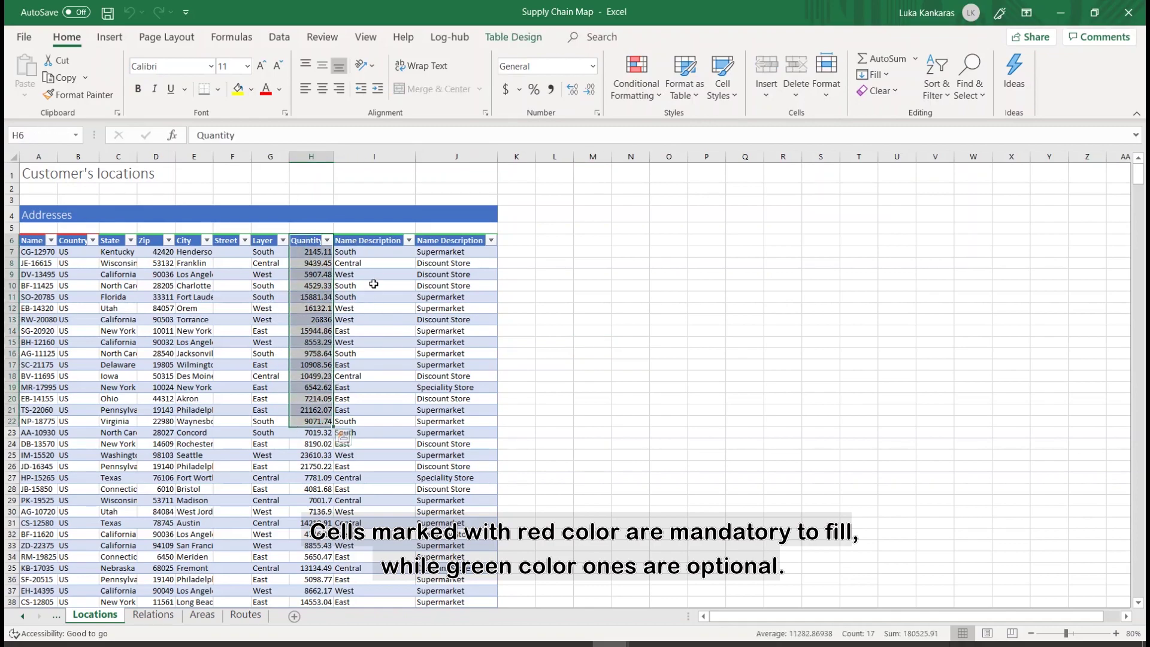
left_click(367, 253)
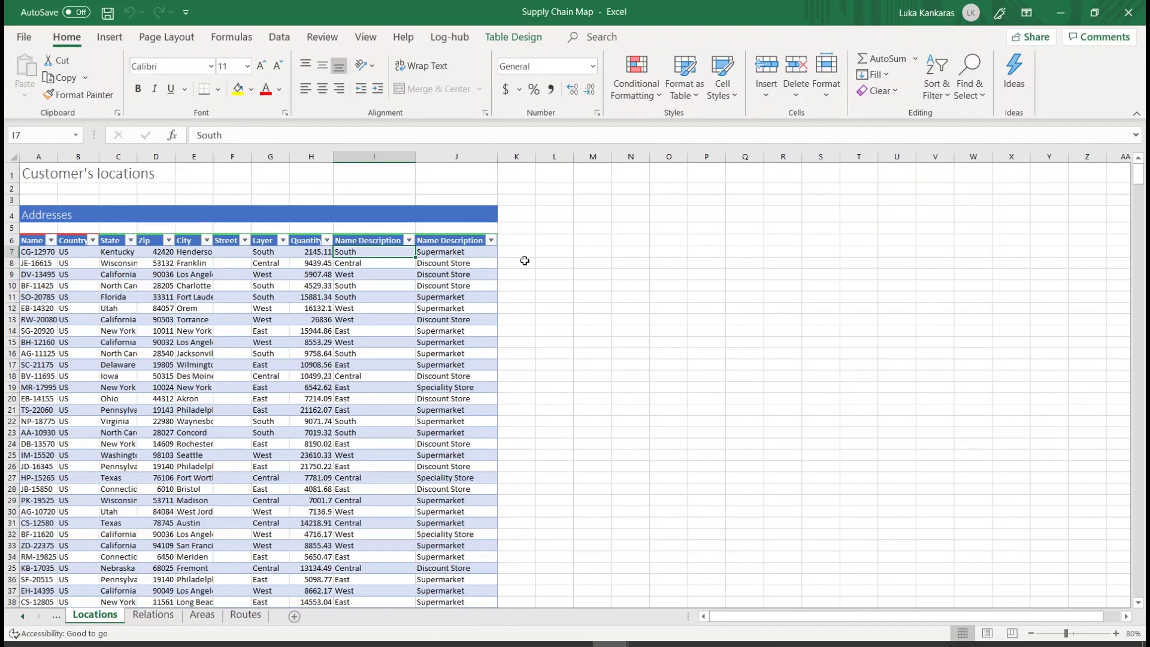
left_click(525, 252)
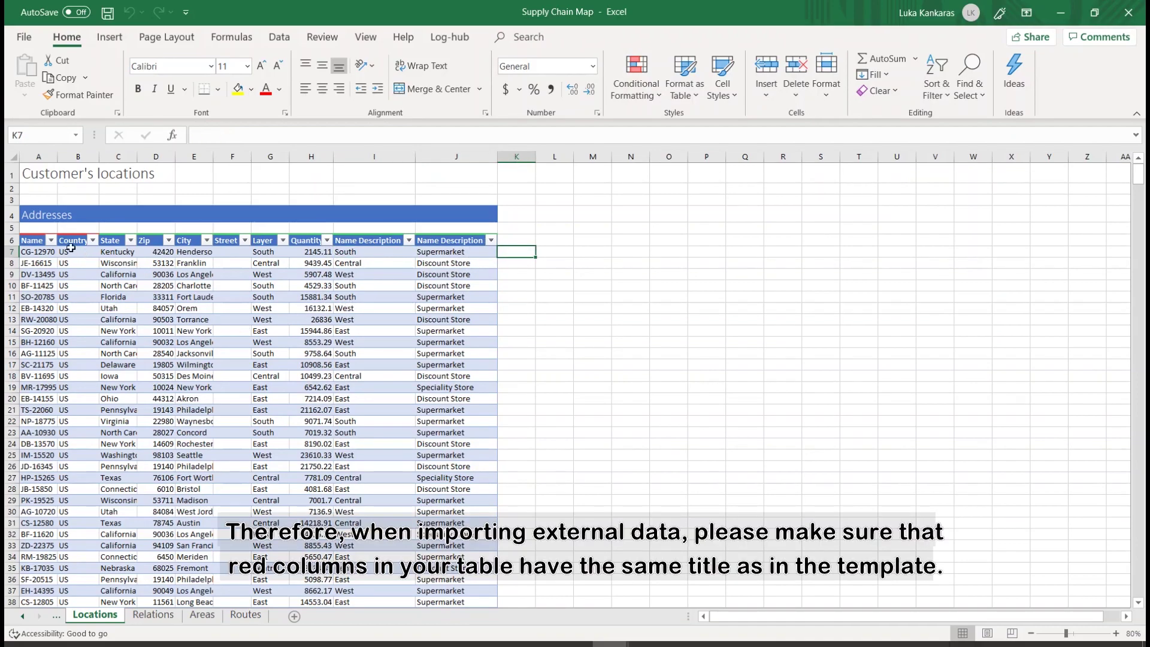
left_click_drag(32, 231, 450, 241)
left_click(450, 261)
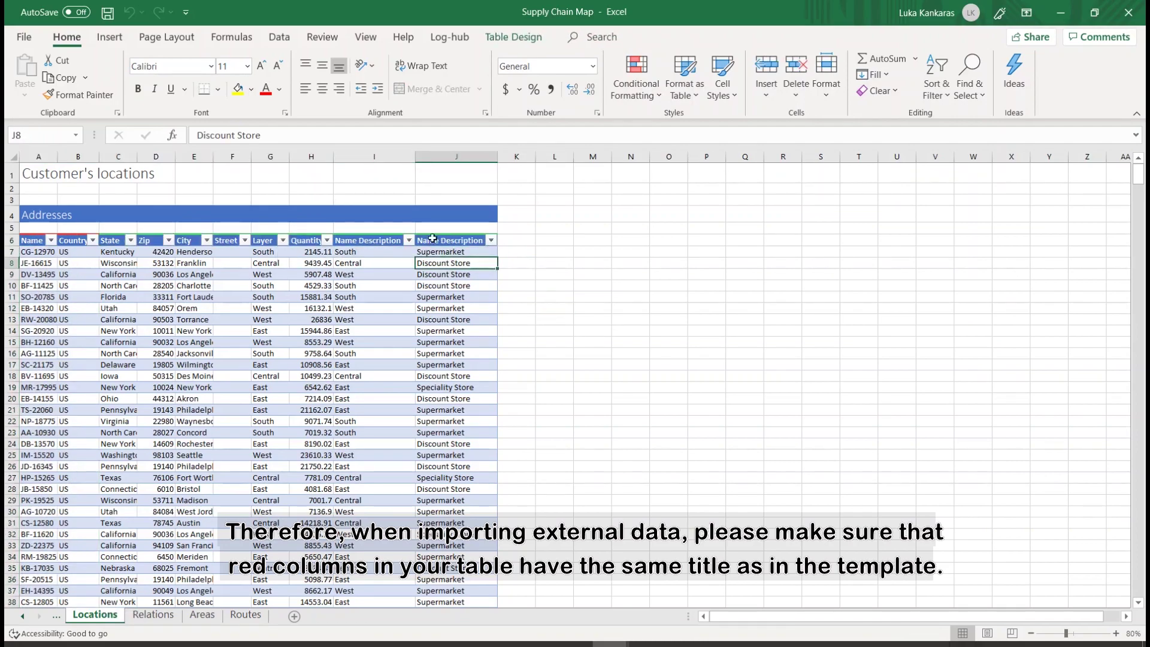
left_click(539, 297)
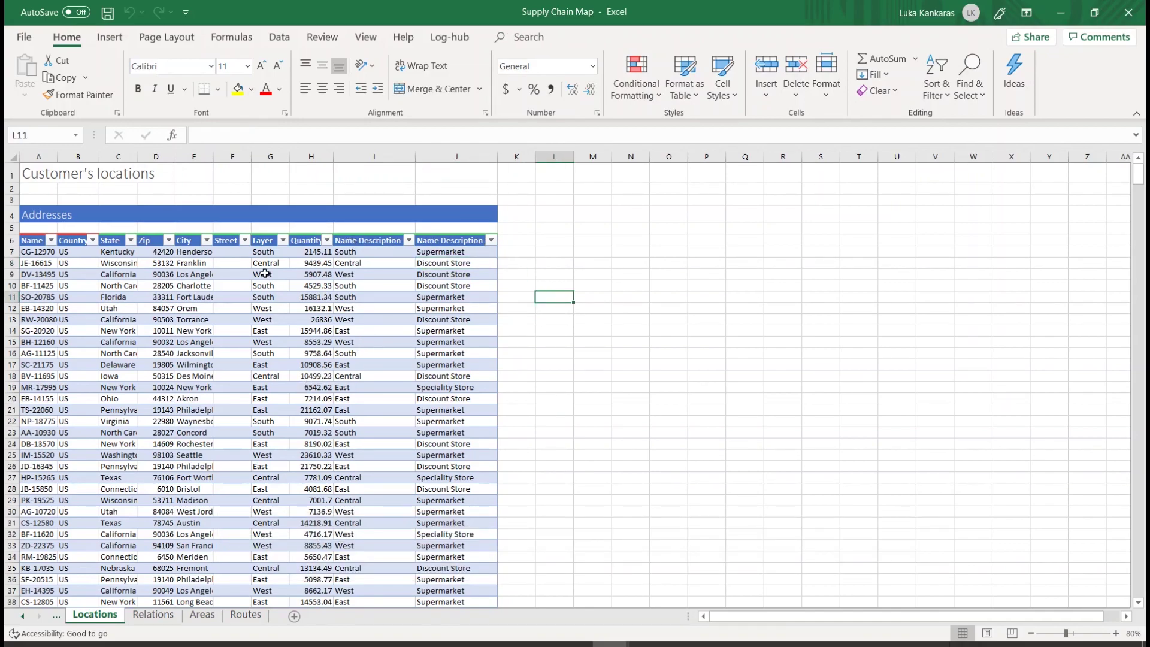
- Open the Log-hub Supply Chain Add-in panel and sign in with Microsoft
left_click(449, 37)
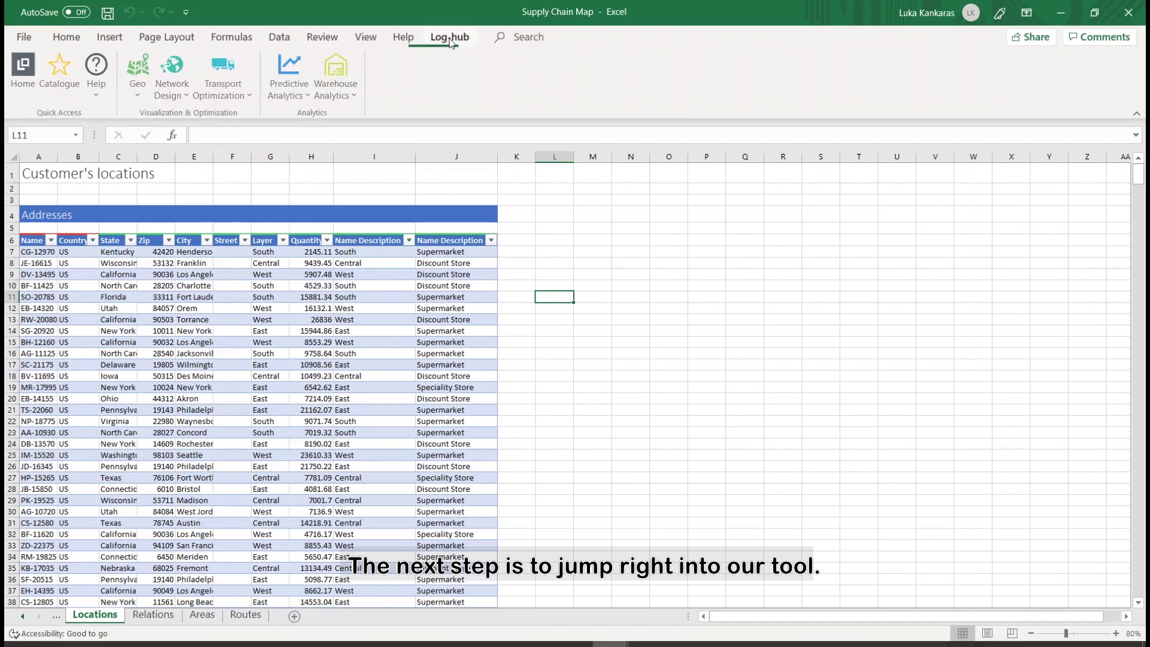
left_click(24, 67)
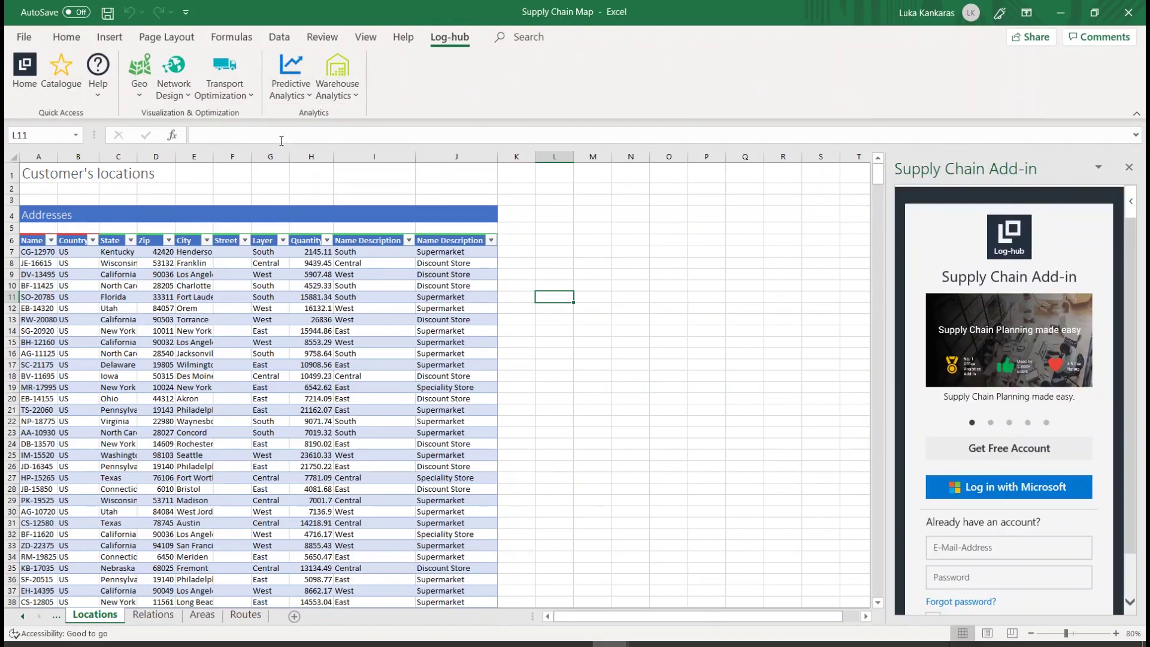
left_click(1024, 484)
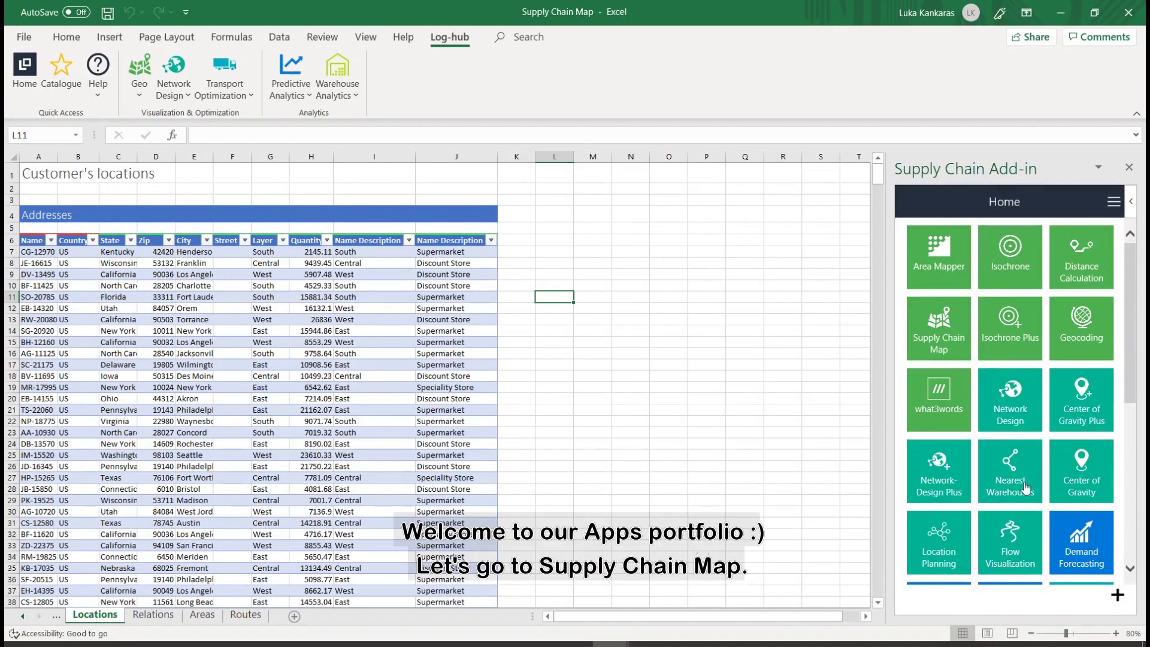
- Launch the Supply Chain Map app from the add-in's app tiles
scroll(998, 384, "down", 5)
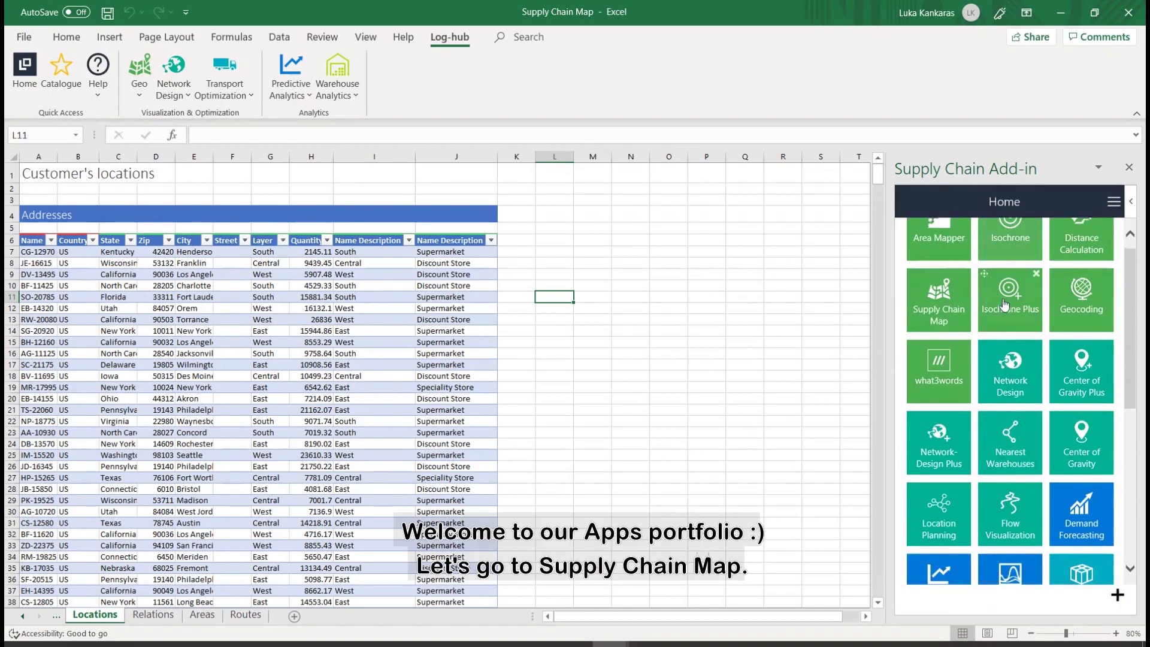
scroll(1005, 305, "down", 2)
scroll(1003, 407, "up", 7)
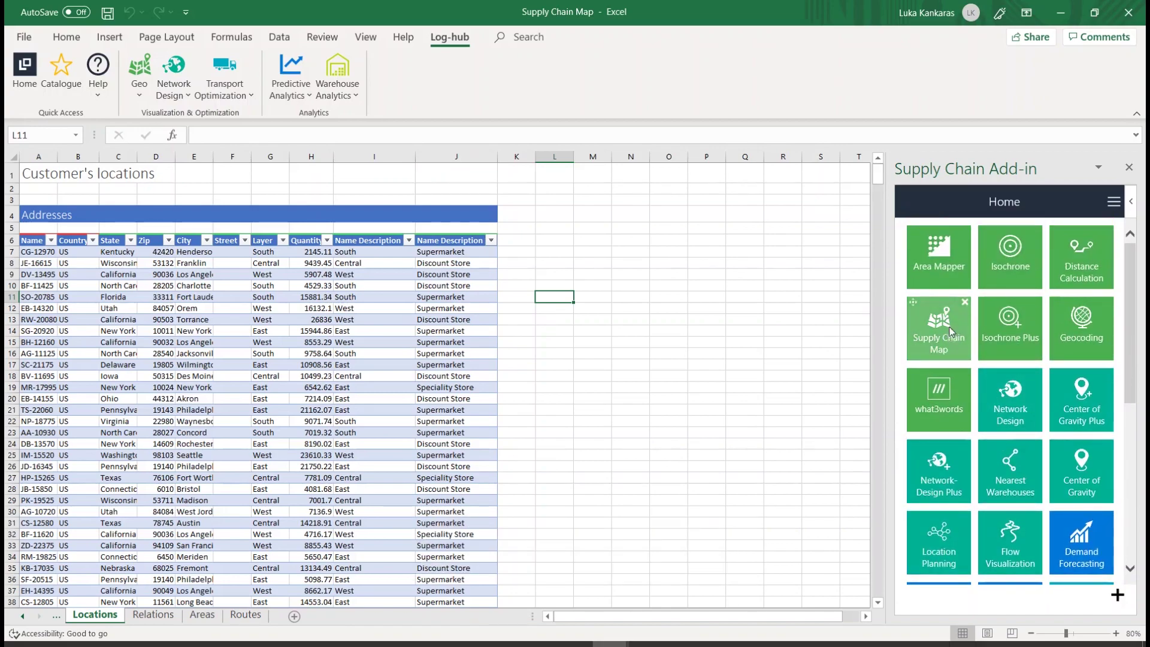
left_click(949, 331)
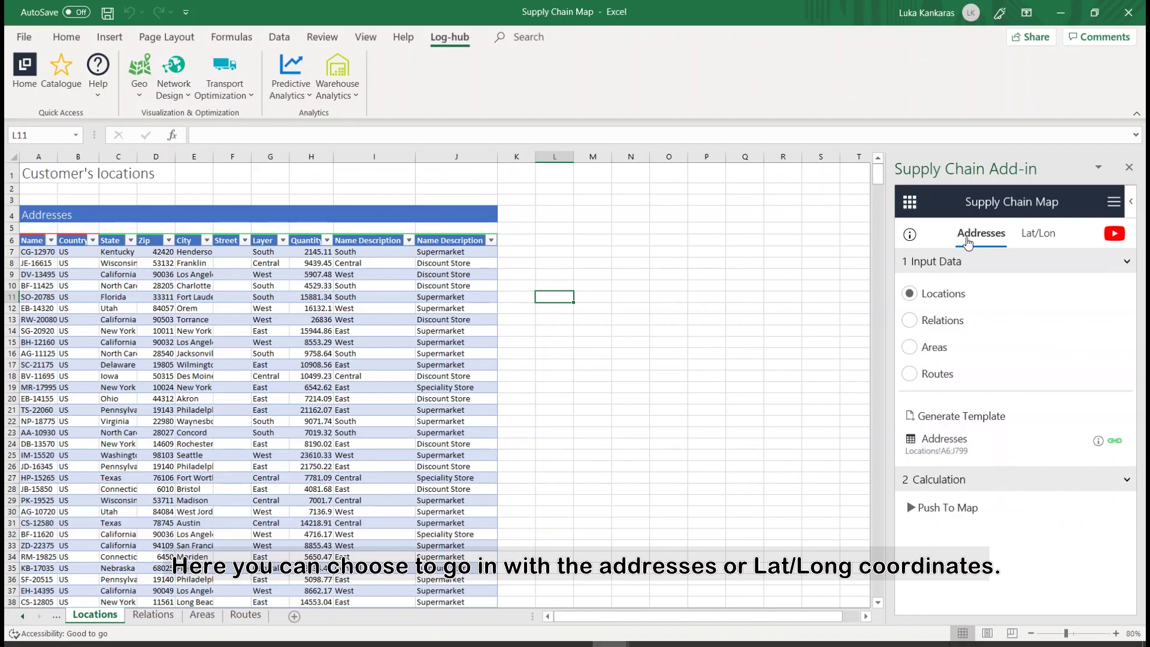
left_click(1031, 236)
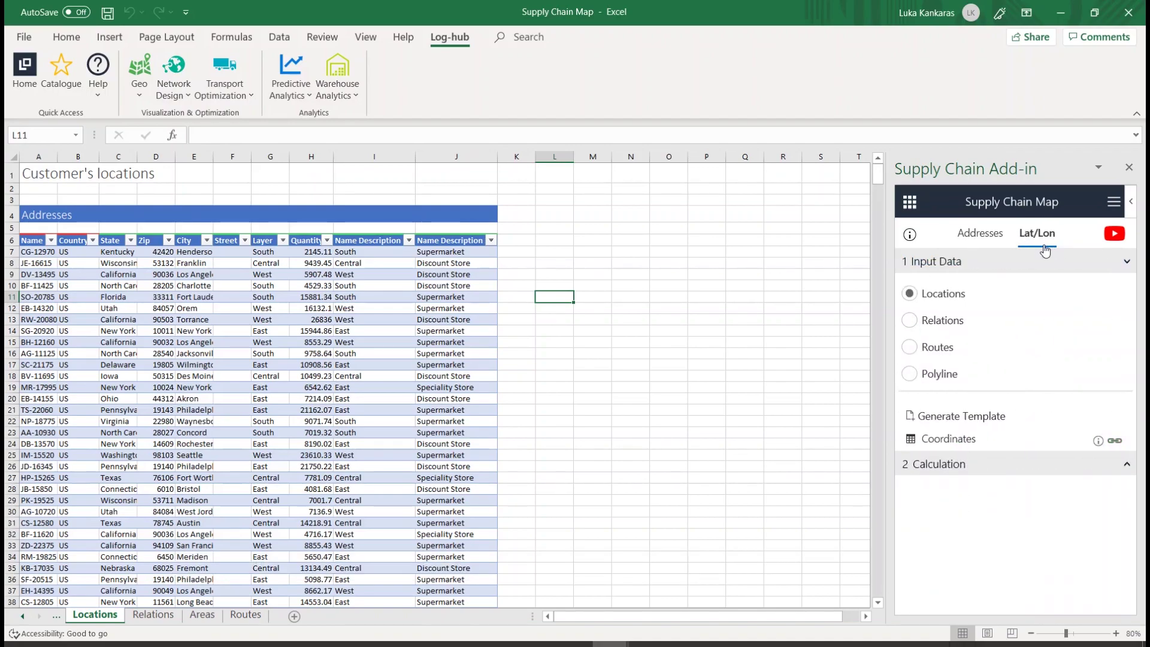
left_click(976, 241)
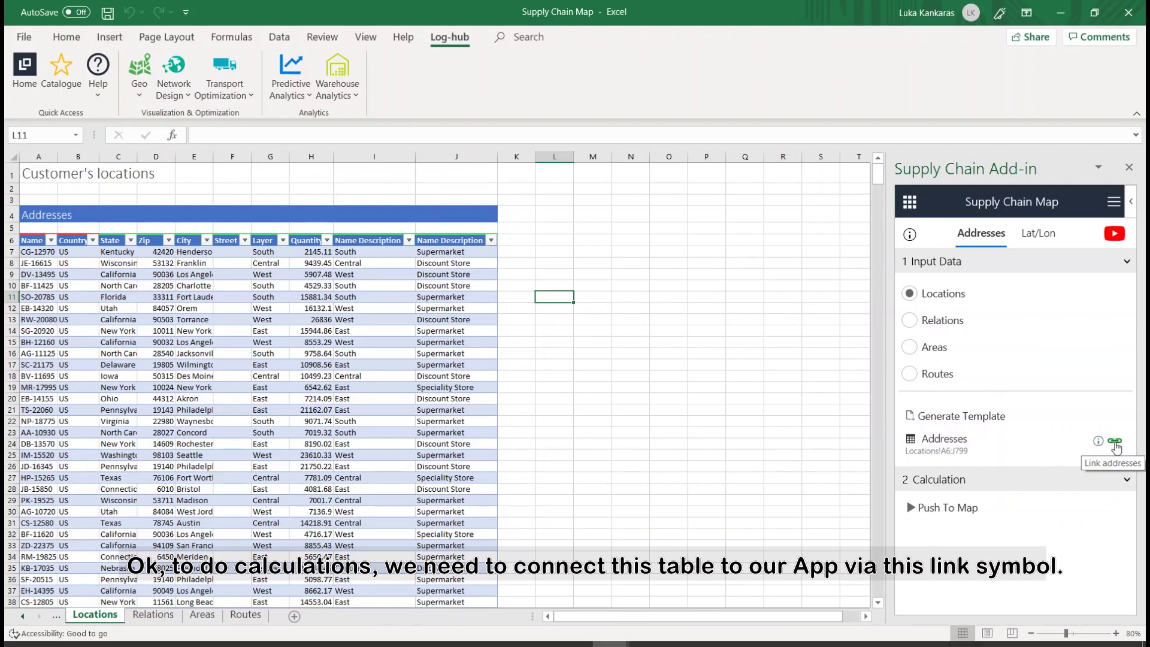
- Link the full Locations table starting at A6 as the Addresses input
left_click(1115, 443)
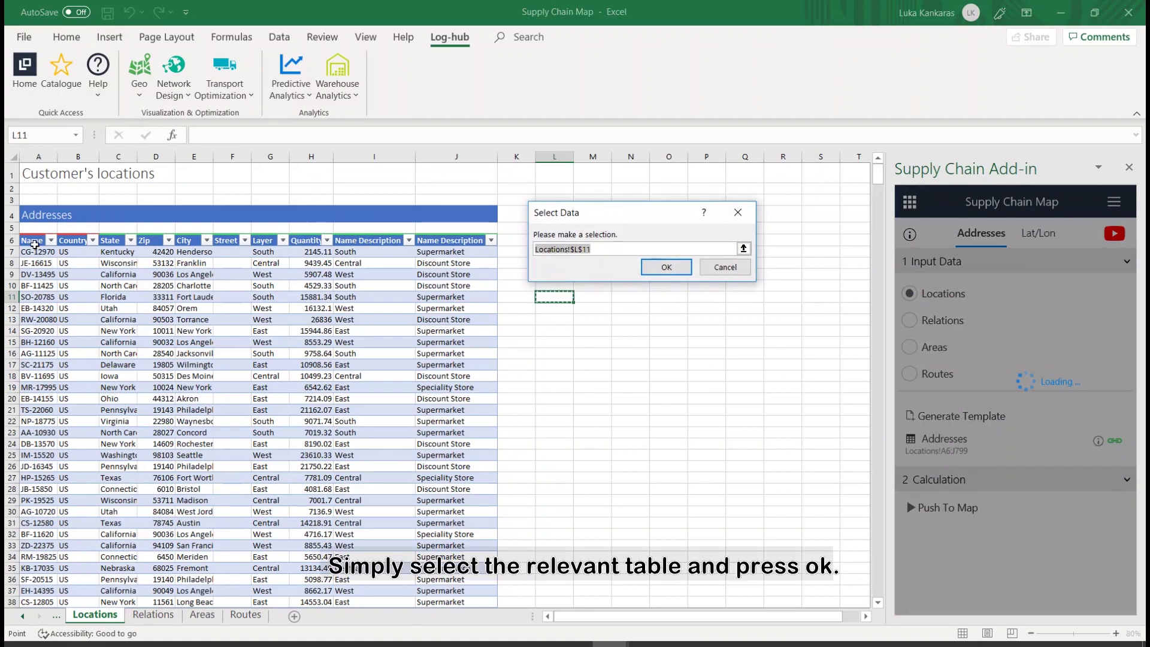
left_click(34, 242)
key("ctrl+shift+Right")
key("ctrl+shift+Down")
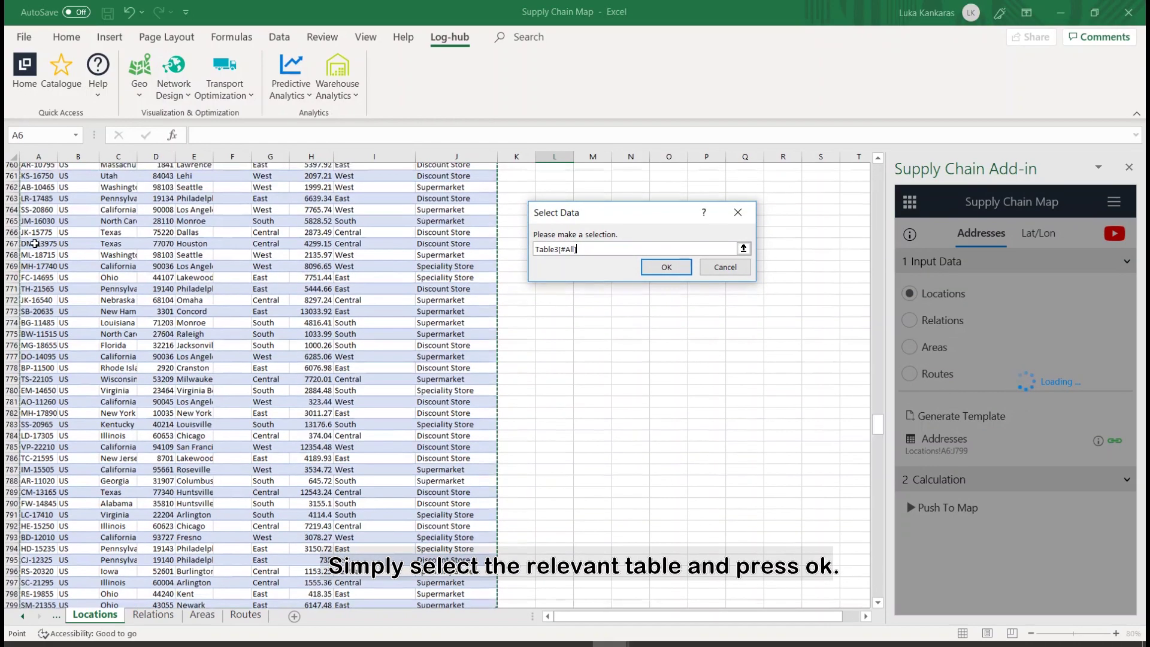
key("Return")
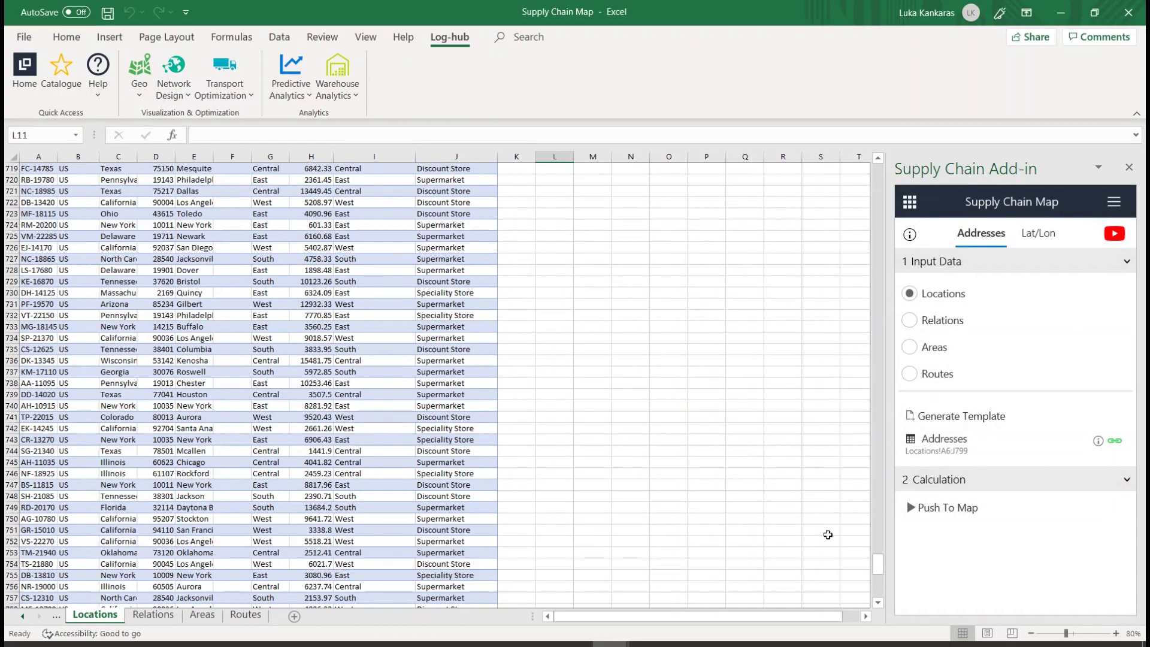
- Show the Addresses table's description and mandatory, recommended and optional columns
left_click_drag(878, 585, 877, 559)
left_click_drag(898, 183, 896, 173)
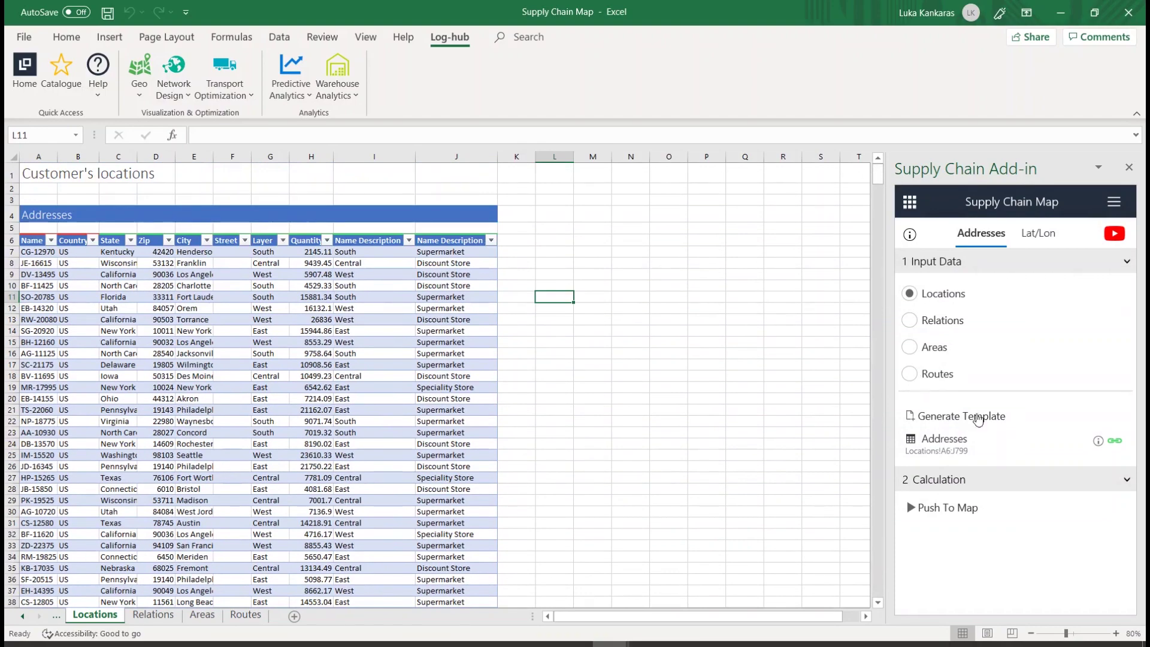
left_click(1099, 443)
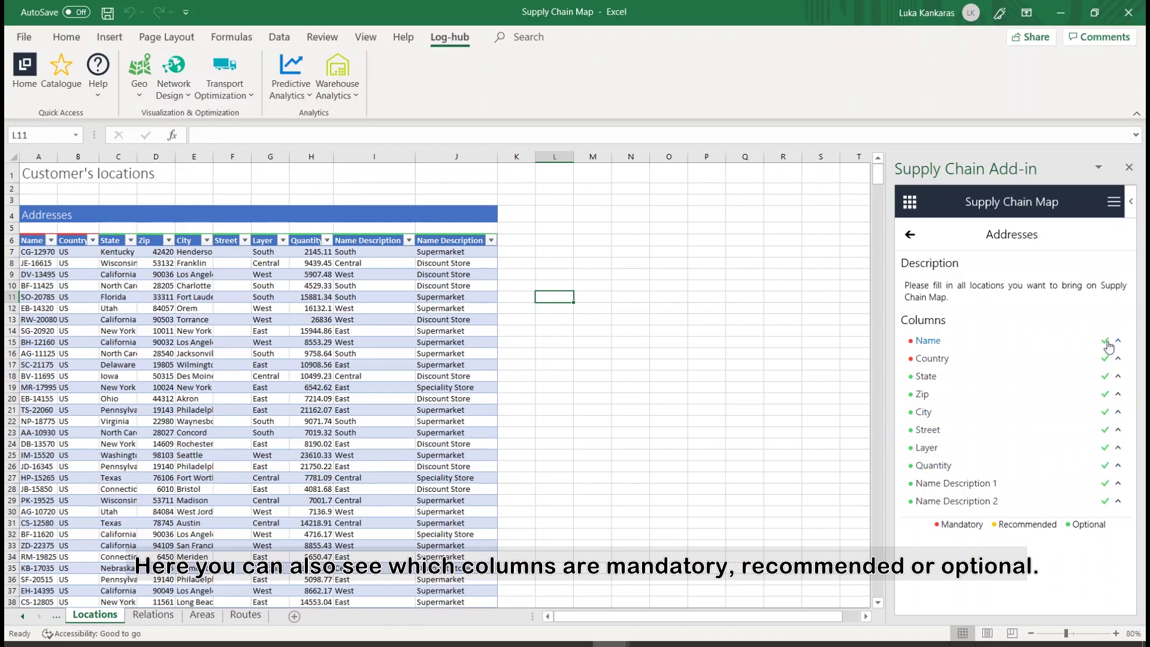
- Check the Name and Zip column requirements, then push the linked addresses to the map
left_click(936, 341)
left_click(936, 344)
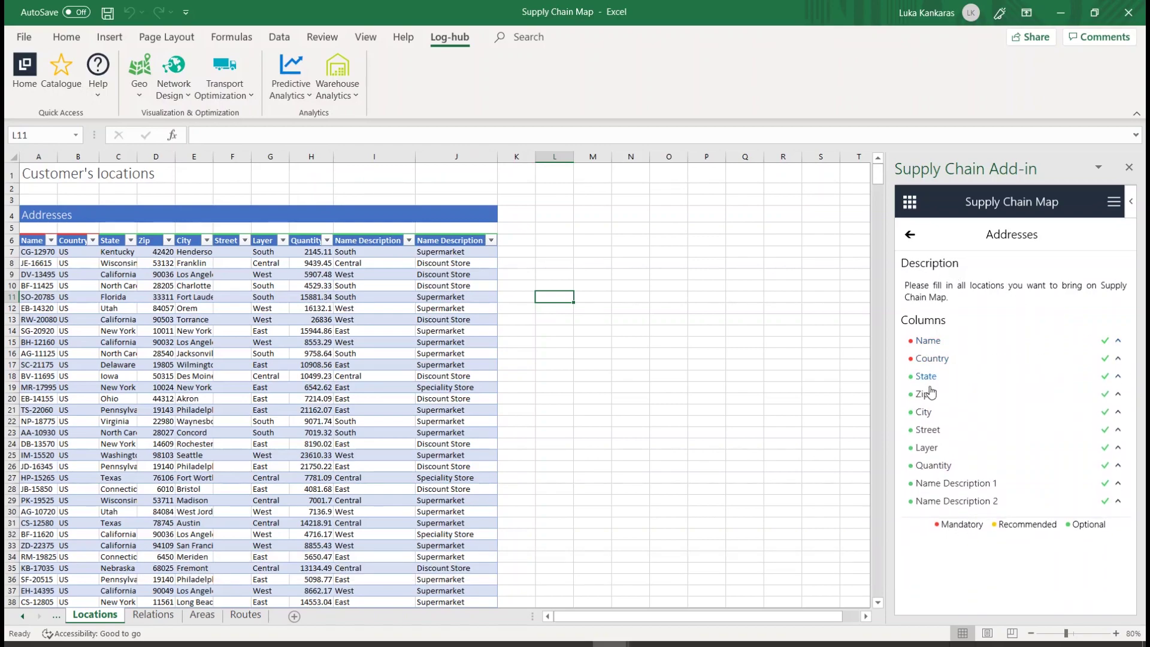
left_click(923, 395)
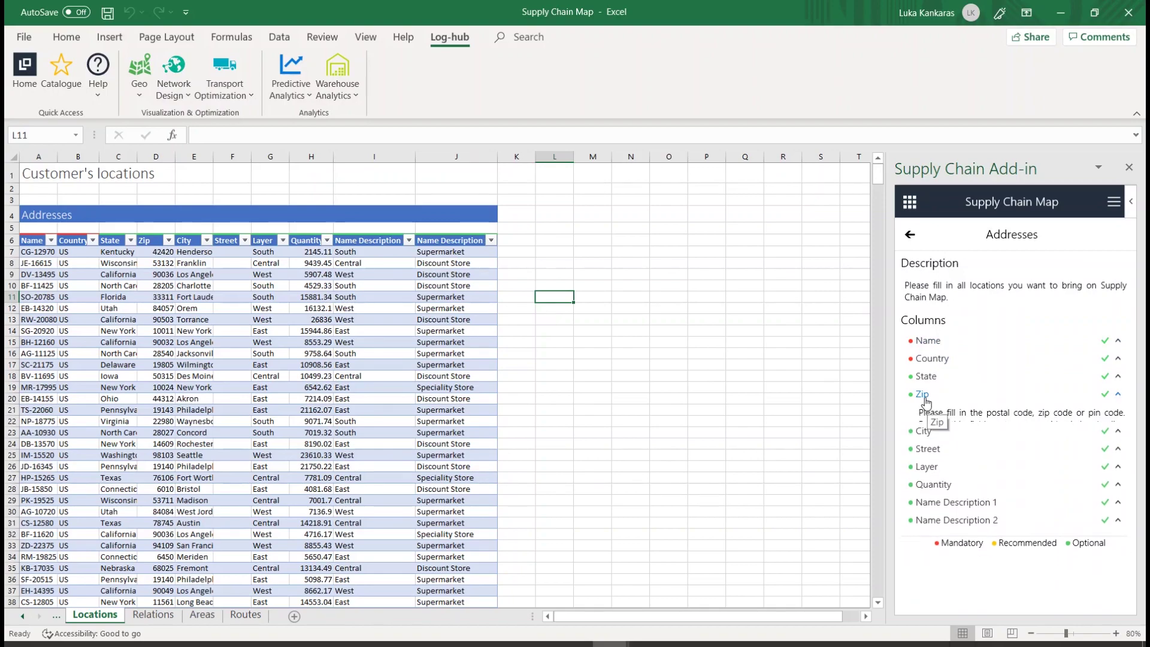
left_click(922, 395)
left_click(909, 235)
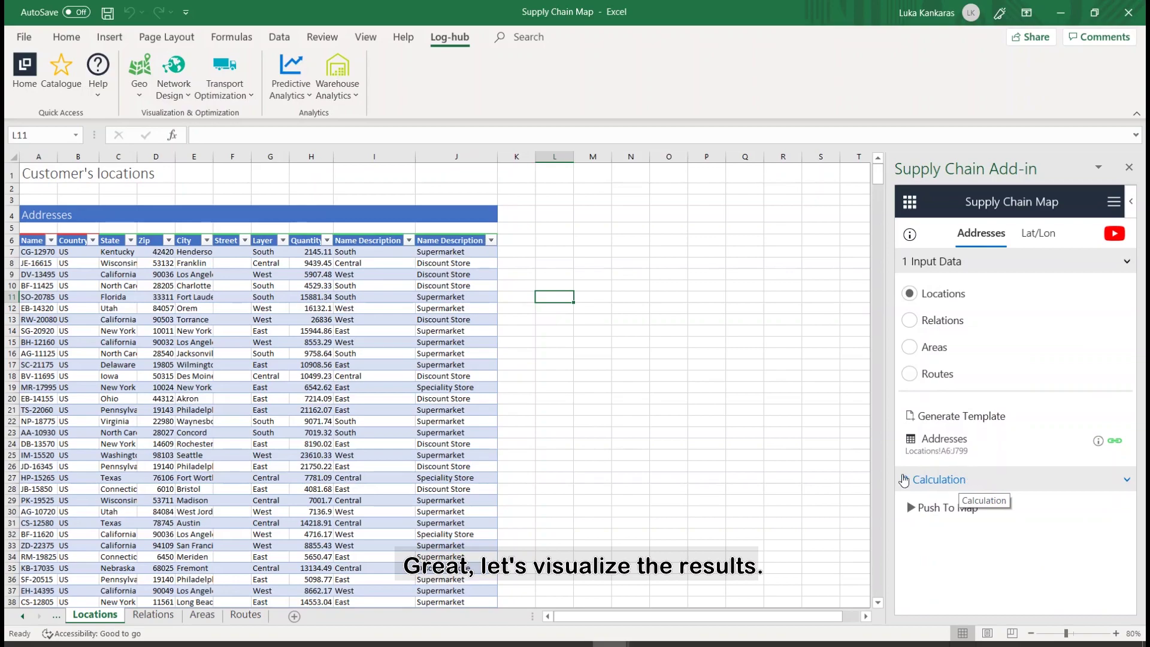
left_click(939, 510)
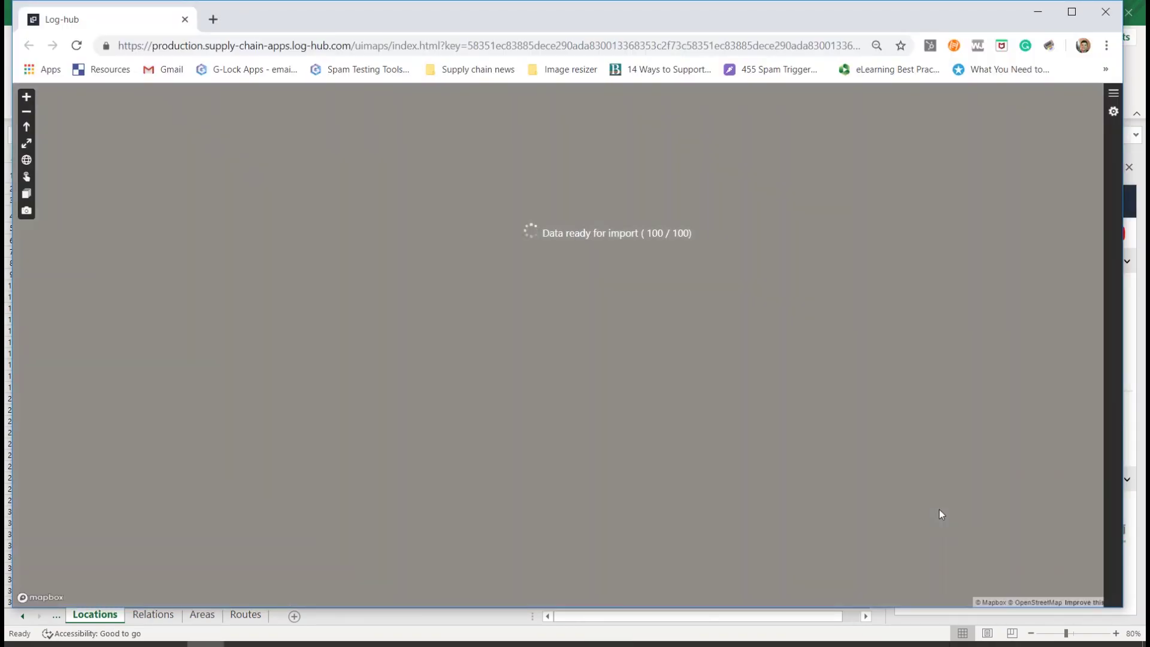
- Zoom out and inspect a Nebraska customer marker's details popup
scroll(618, 289, "down", 1)
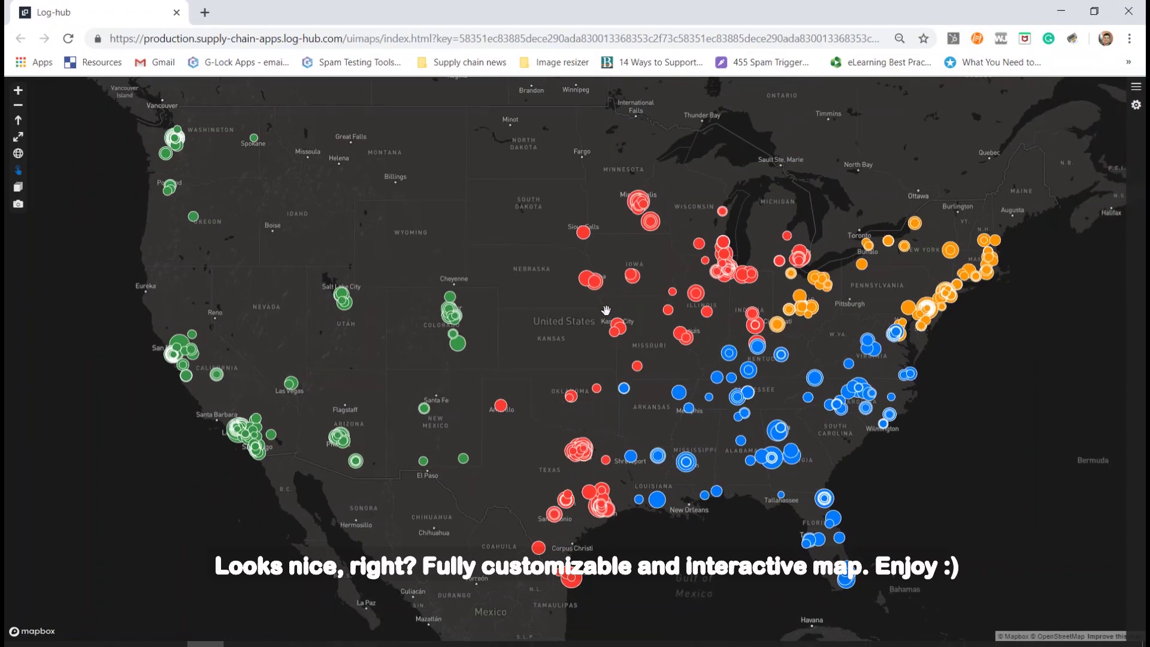
left_click(586, 281)
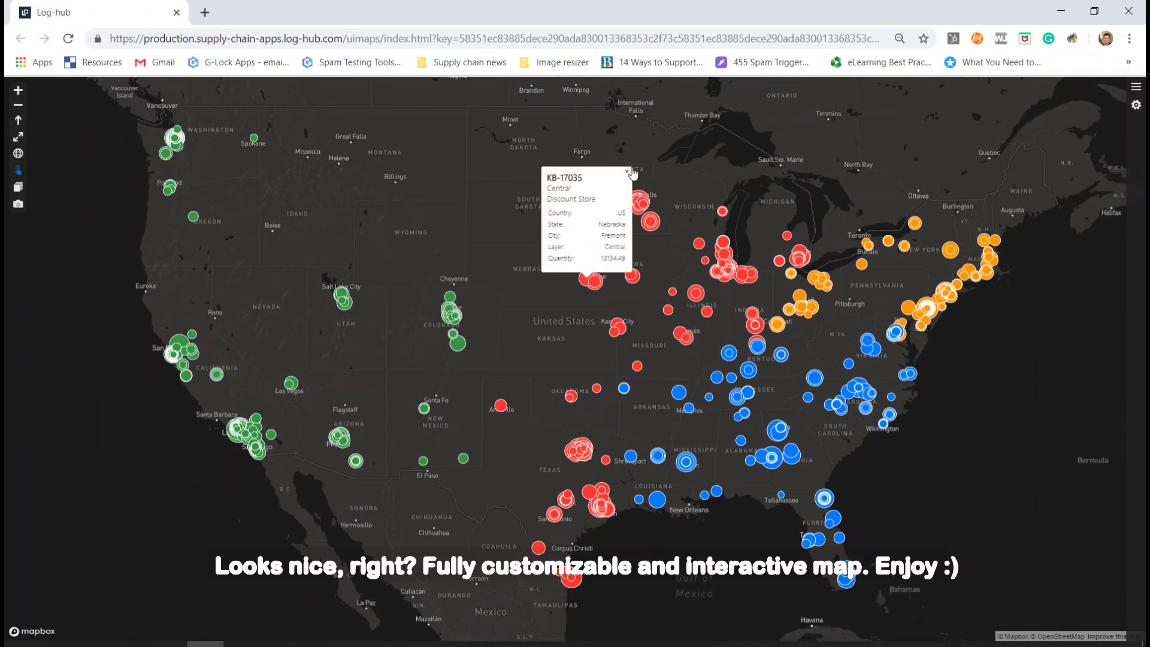
left_click(629, 171)
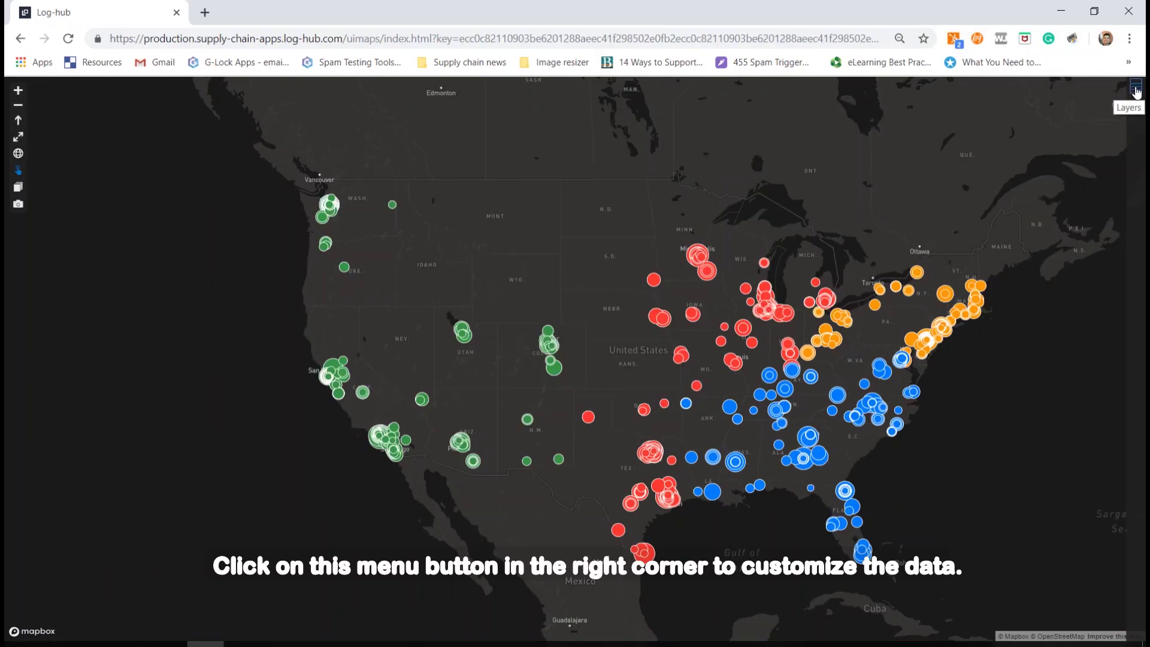
- Toggle visibility of all layers, then the South and Central points, leaving all shown
left_click(1136, 91)
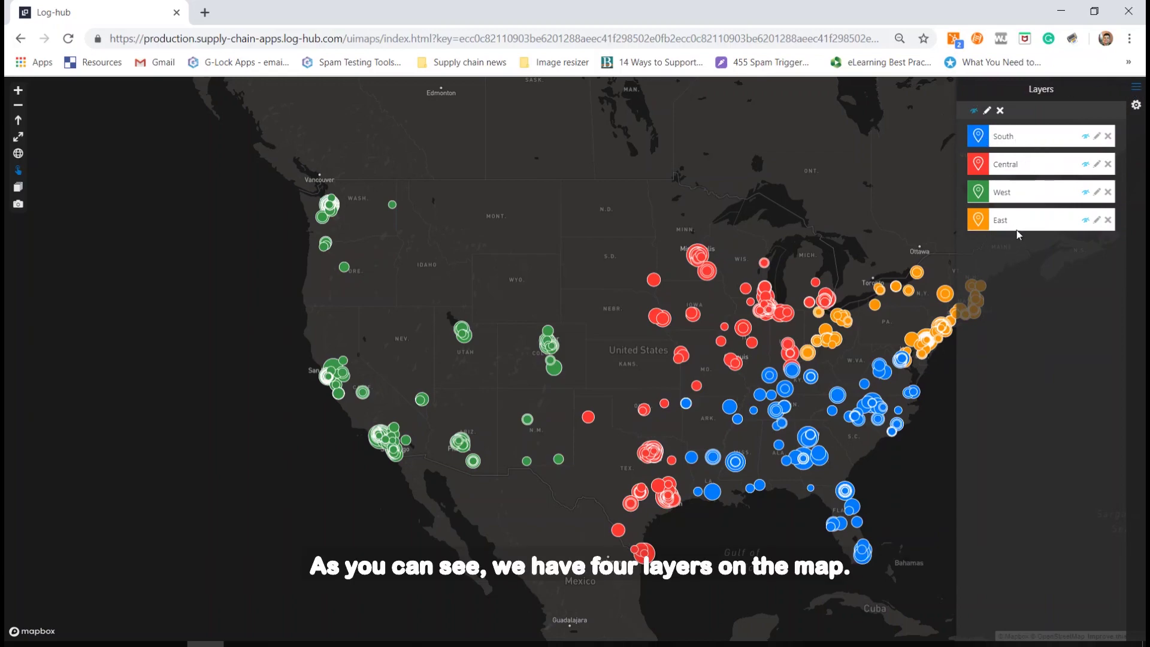
left_click(973, 112)
left_click(973, 114)
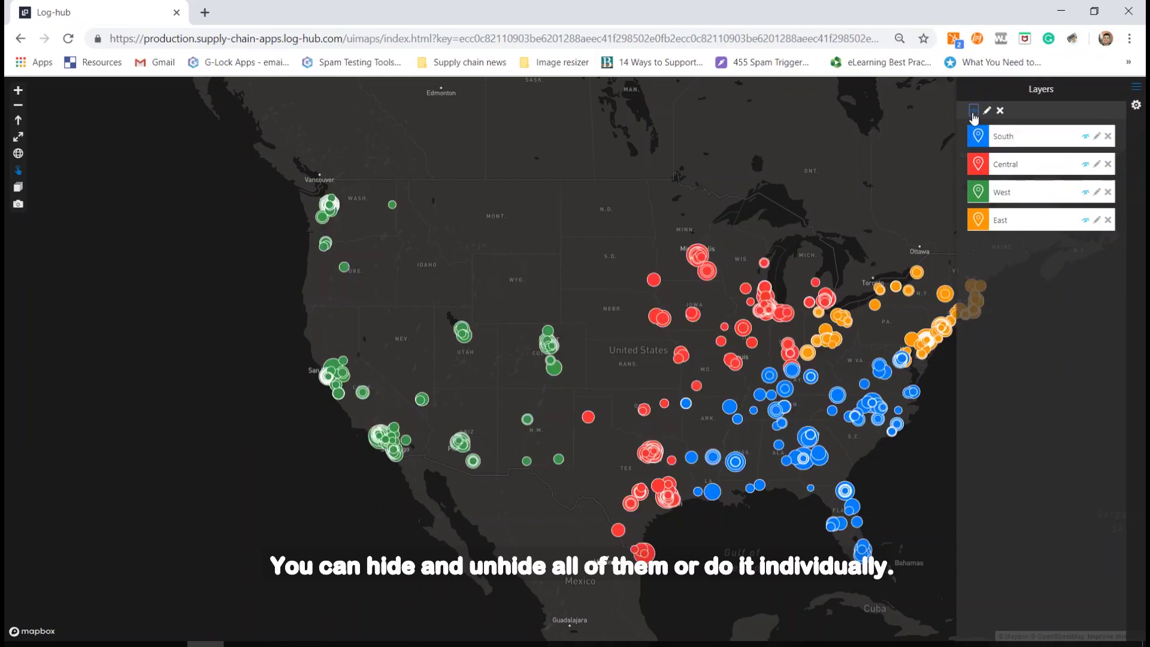
left_click(1085, 136)
left_click(1085, 163)
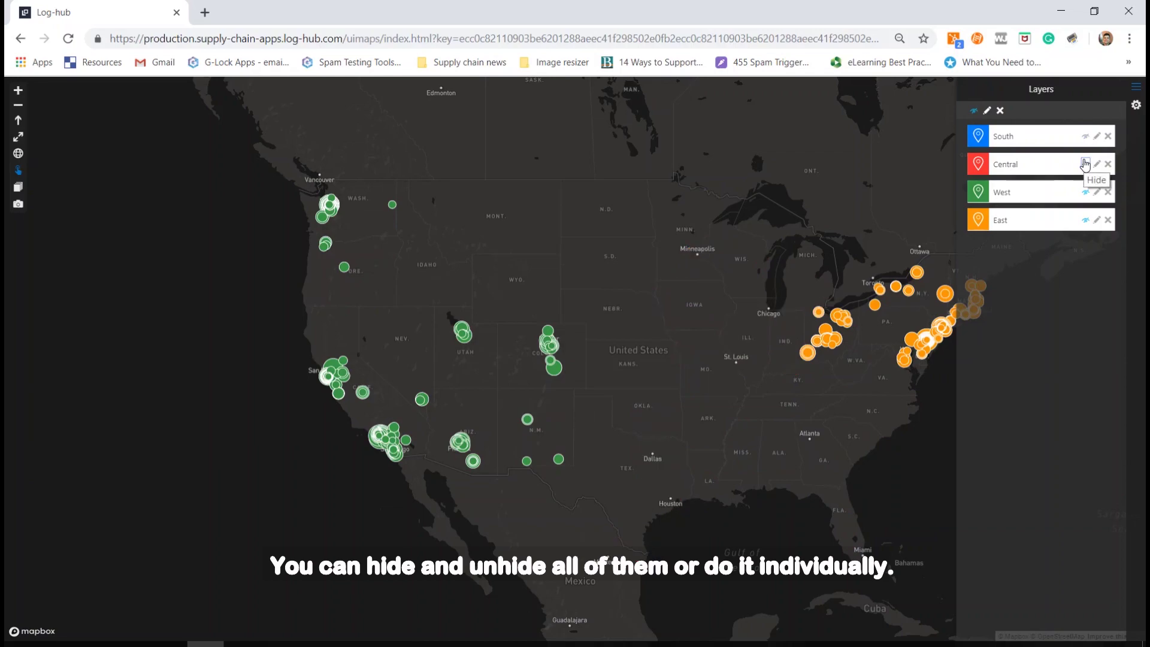
left_click(1085, 163)
left_click(1085, 137)
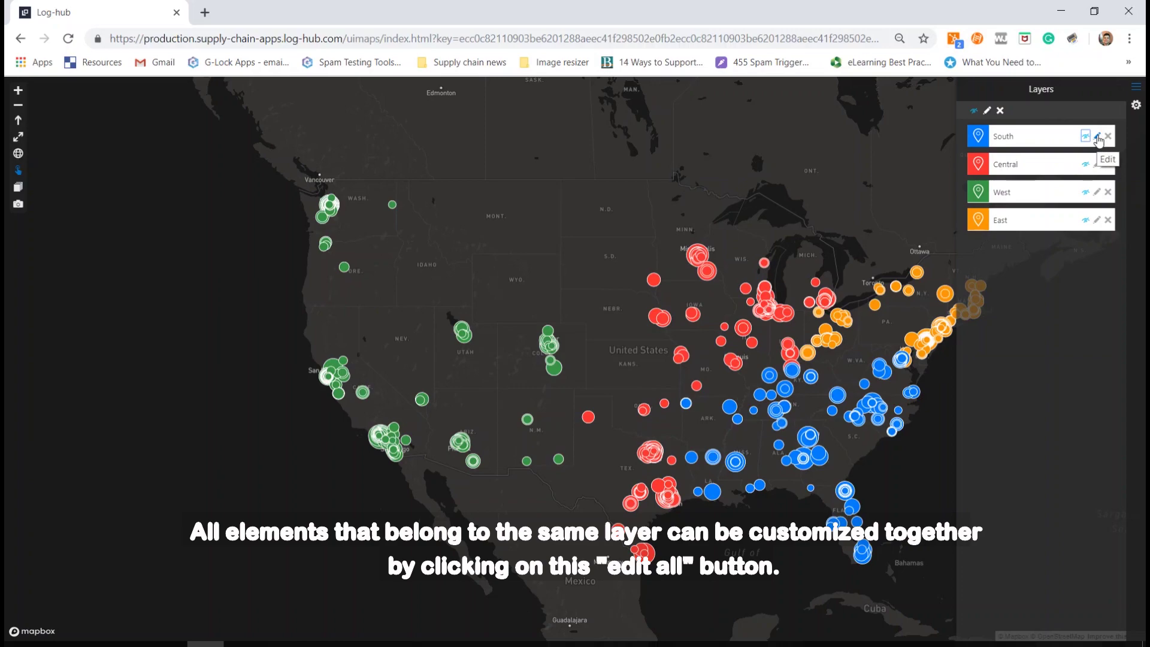
- Edit the South layer's name, typing 'Sou' into it
left_click(1097, 136)
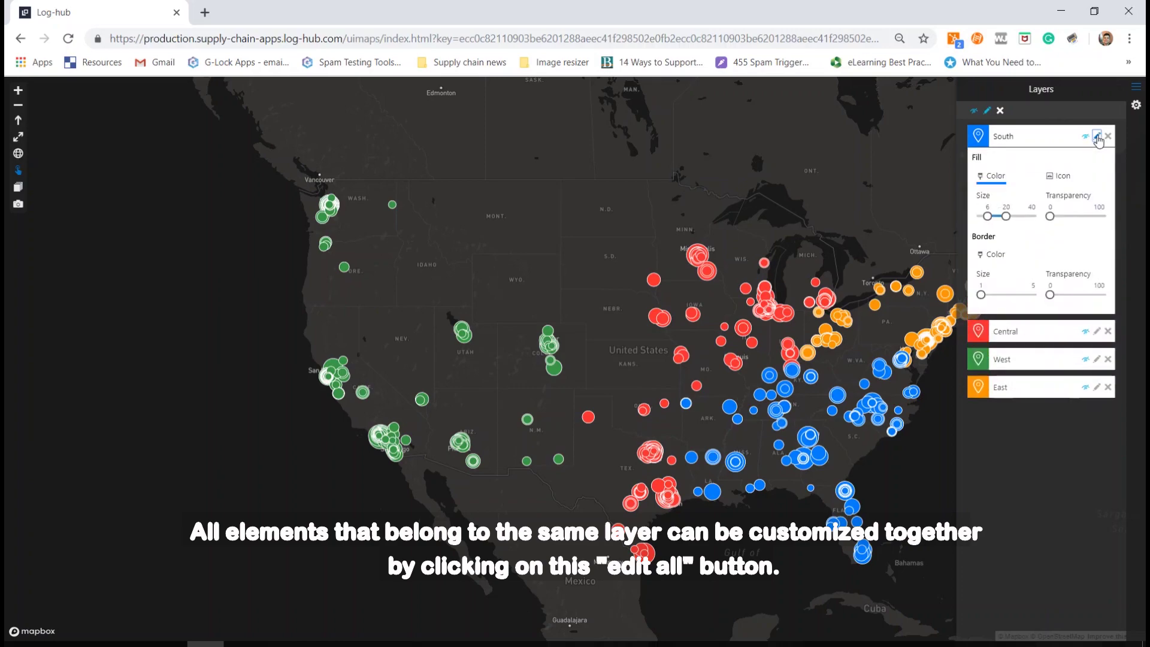
left_click(1016, 137)
left_click_drag(1016, 137, 995, 136)
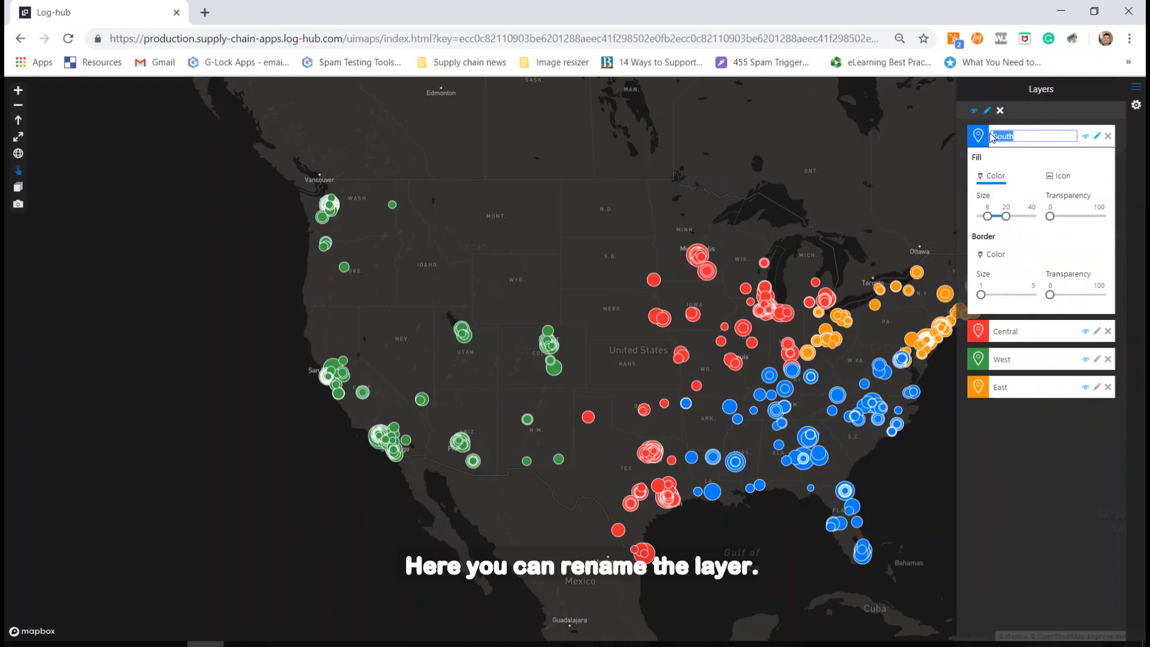
type("Sou")
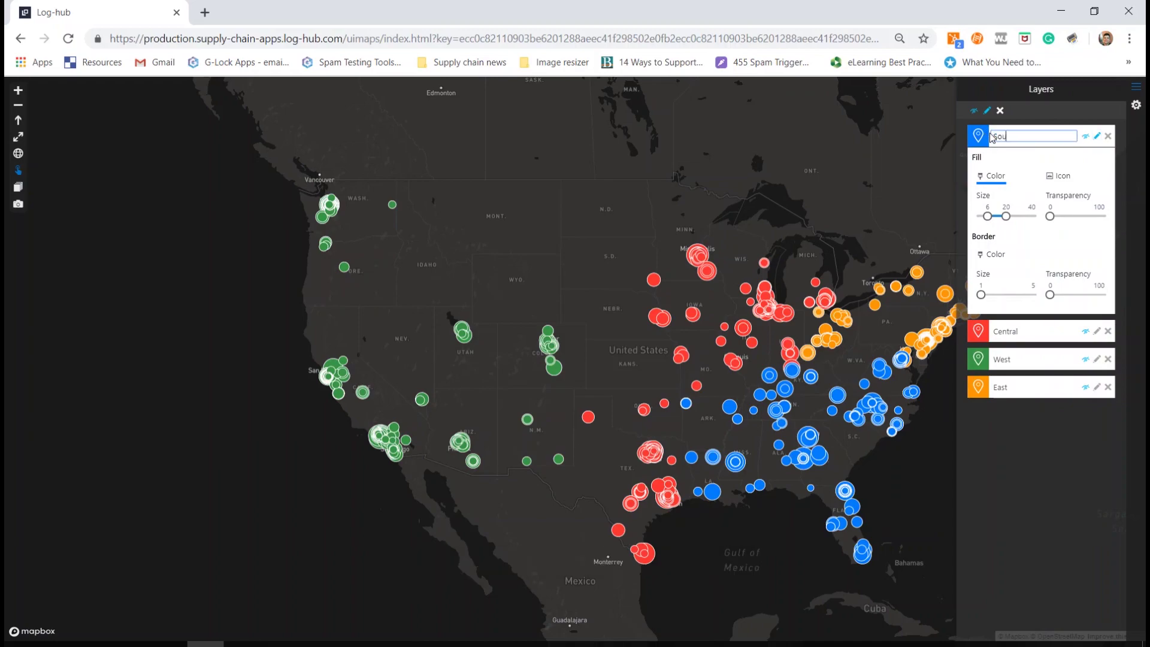
left_click(994, 179)
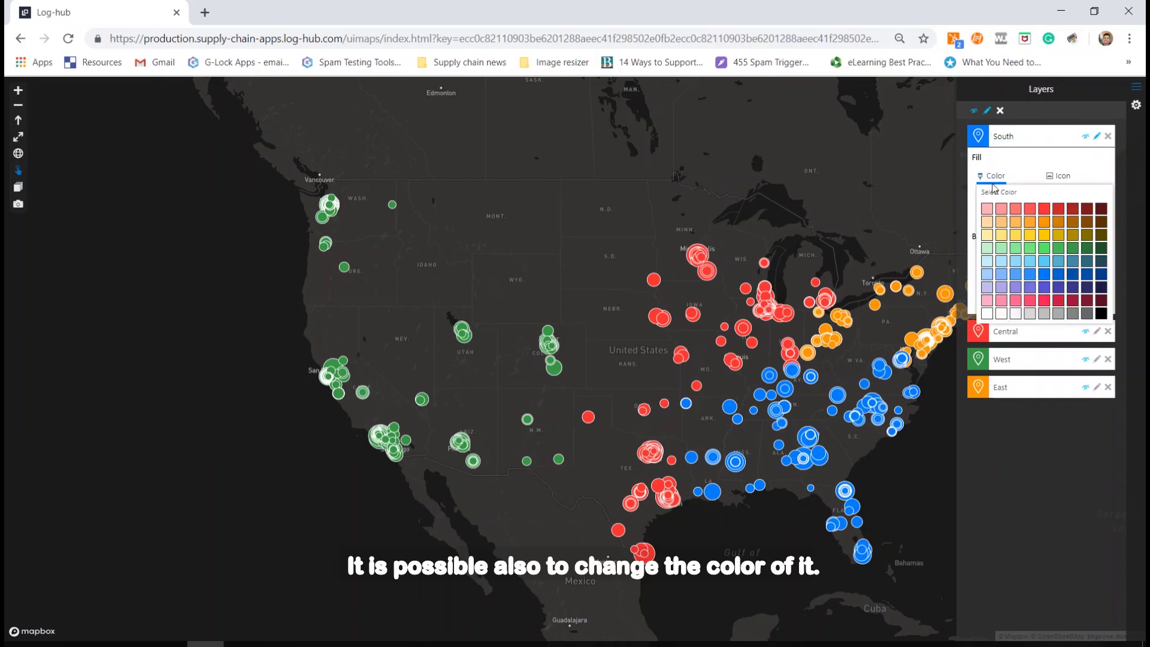
- Try red then blue fill for South points, with fill size 20 and border size 1
left_click(1028, 211)
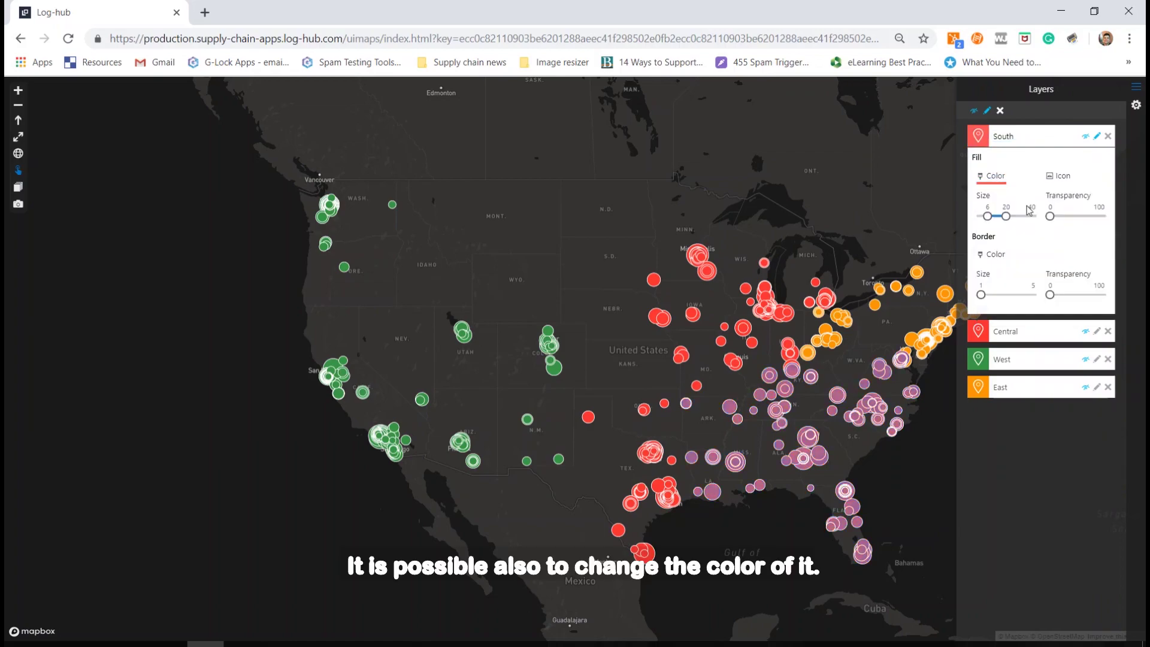
left_click(997, 177)
left_click(1058, 282)
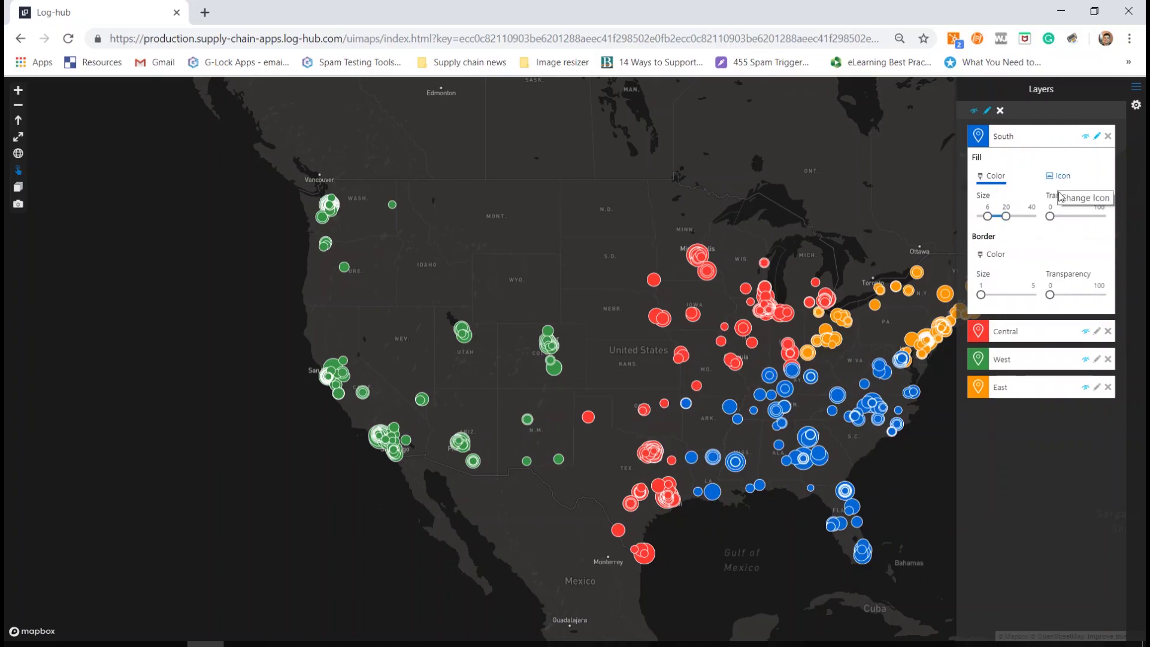
mouse_move(1006, 217)
left_mouse_down()
mouse_move(1018, 217)
mouse_move(1007, 219)
left_mouse_up()
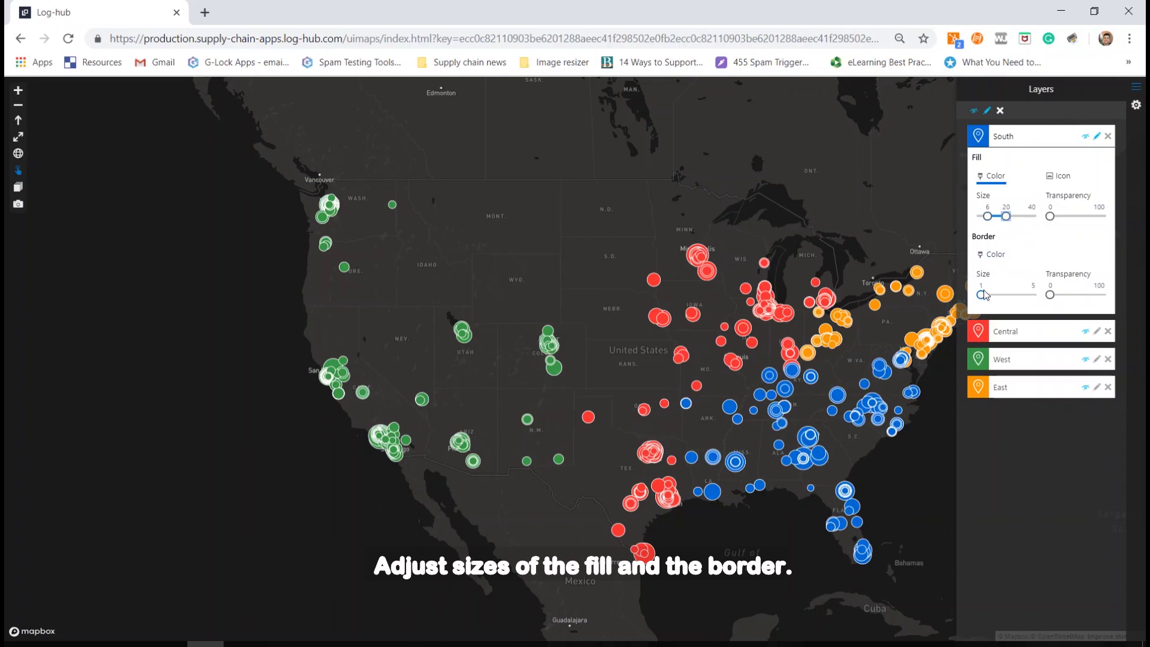
left_click_drag(983, 297, 1042, 299)
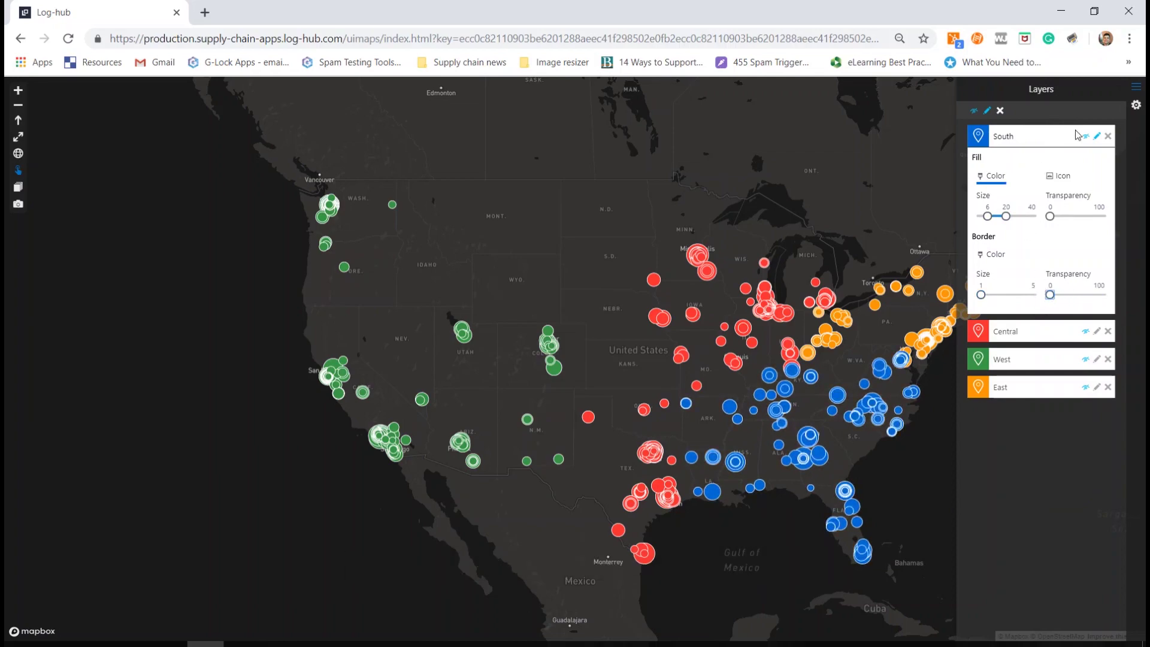
left_click(1097, 137)
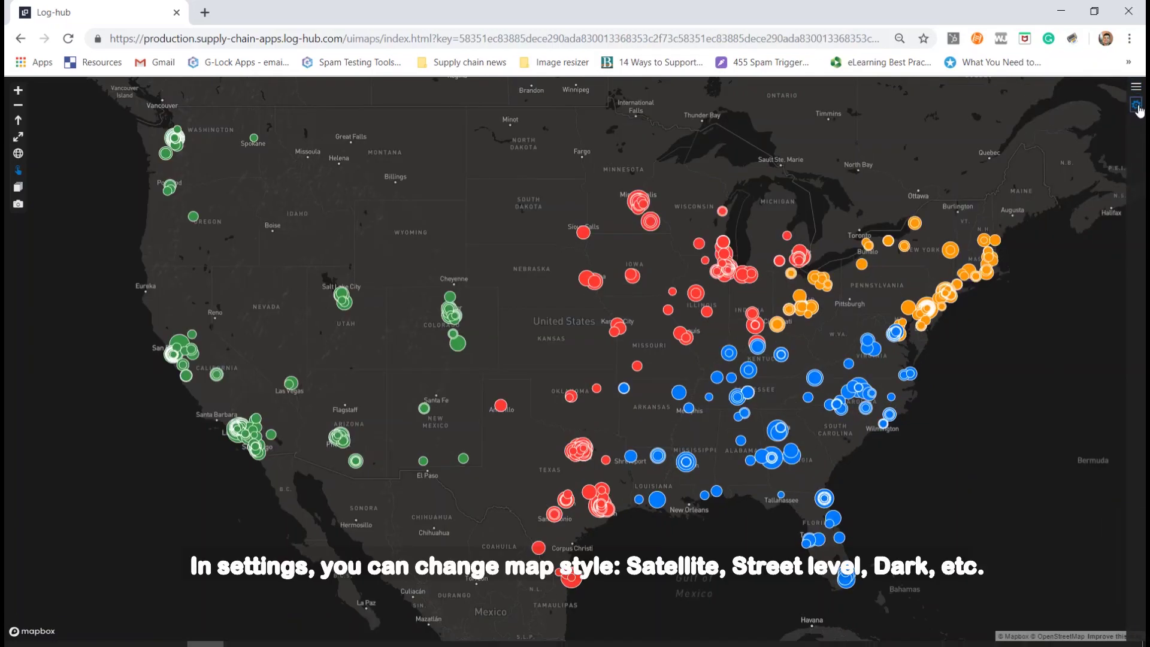
- Try Satellite and Streets map styles, return to Dark, and close the side panel
left_click(1135, 108)
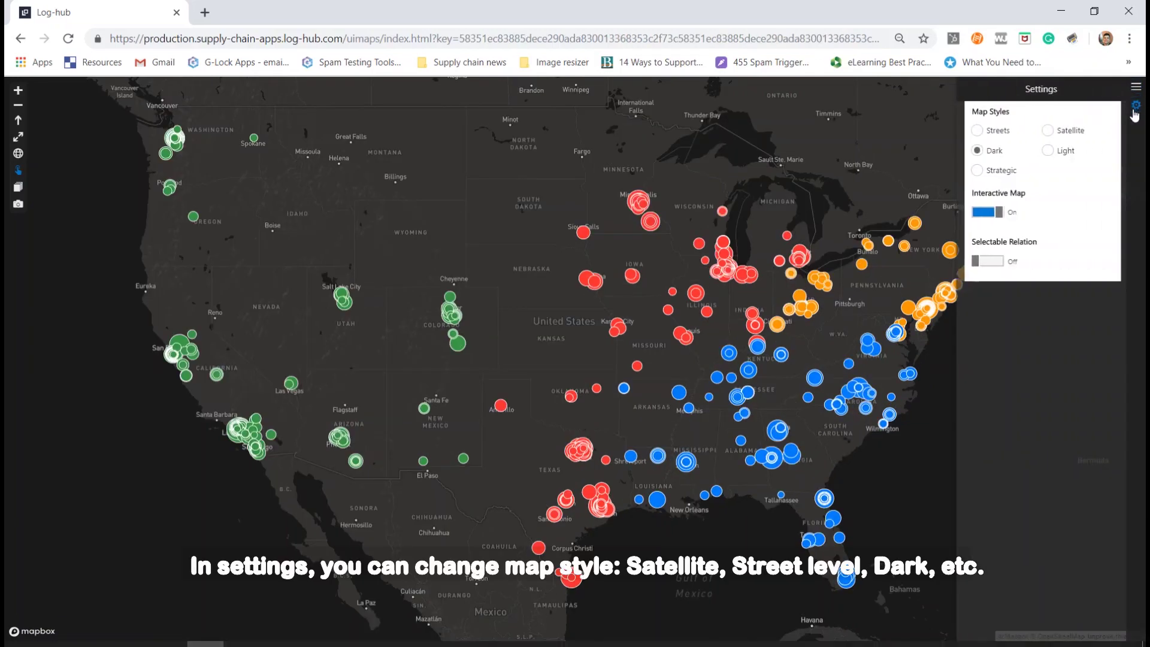
left_click(1058, 132)
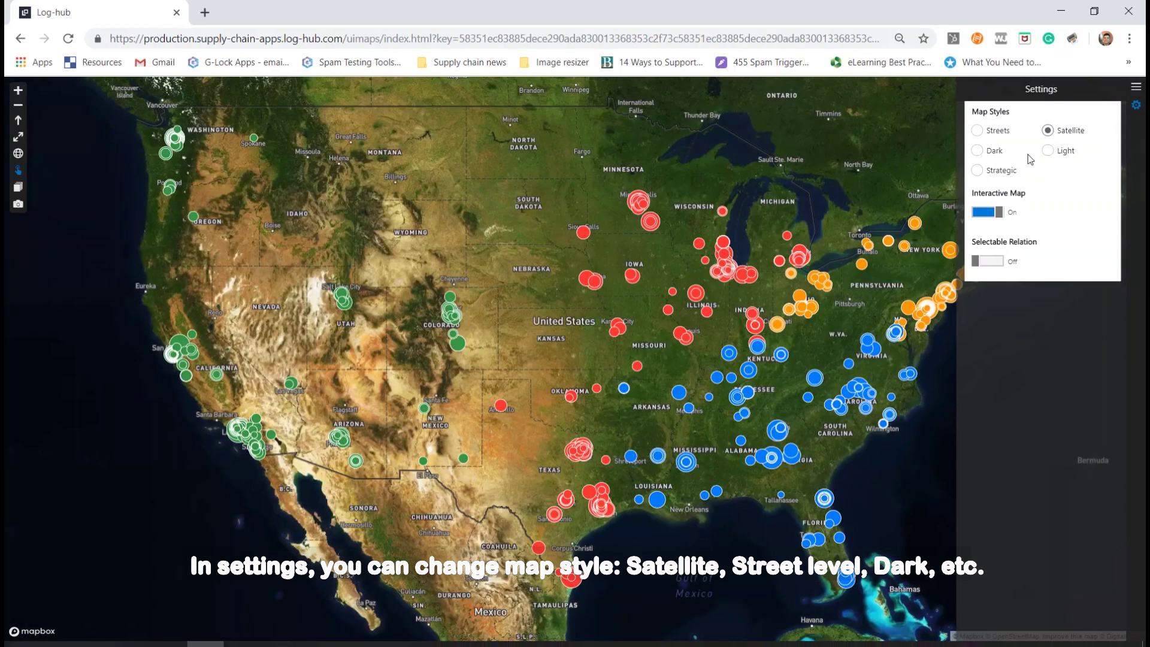
left_click(976, 132)
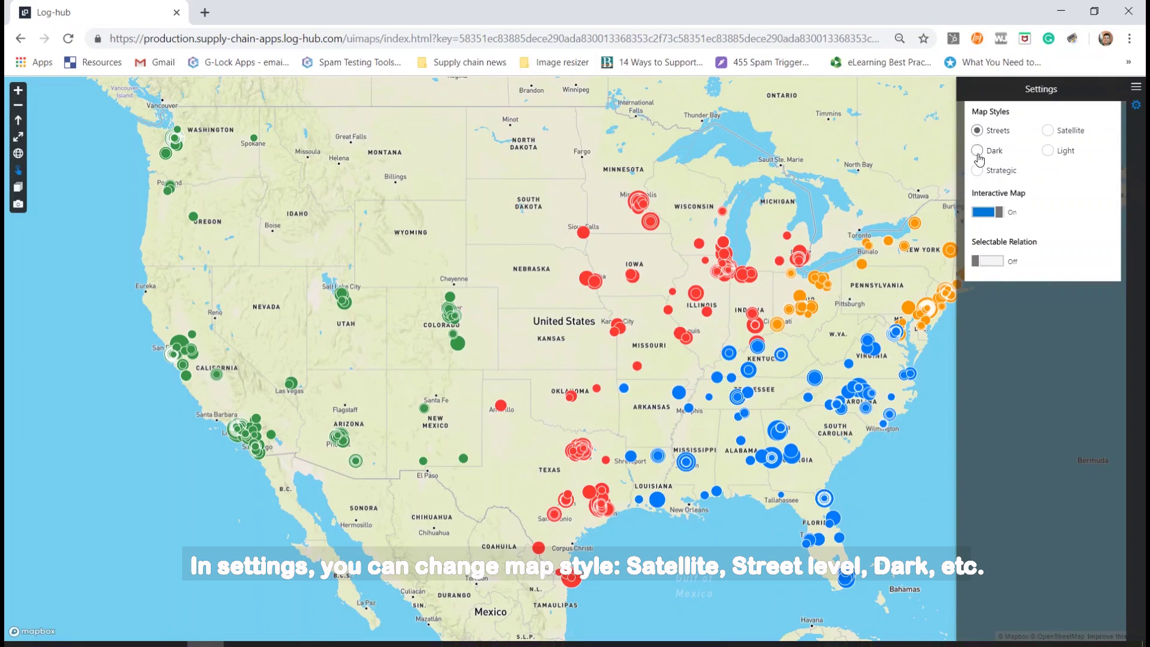
left_click(976, 151)
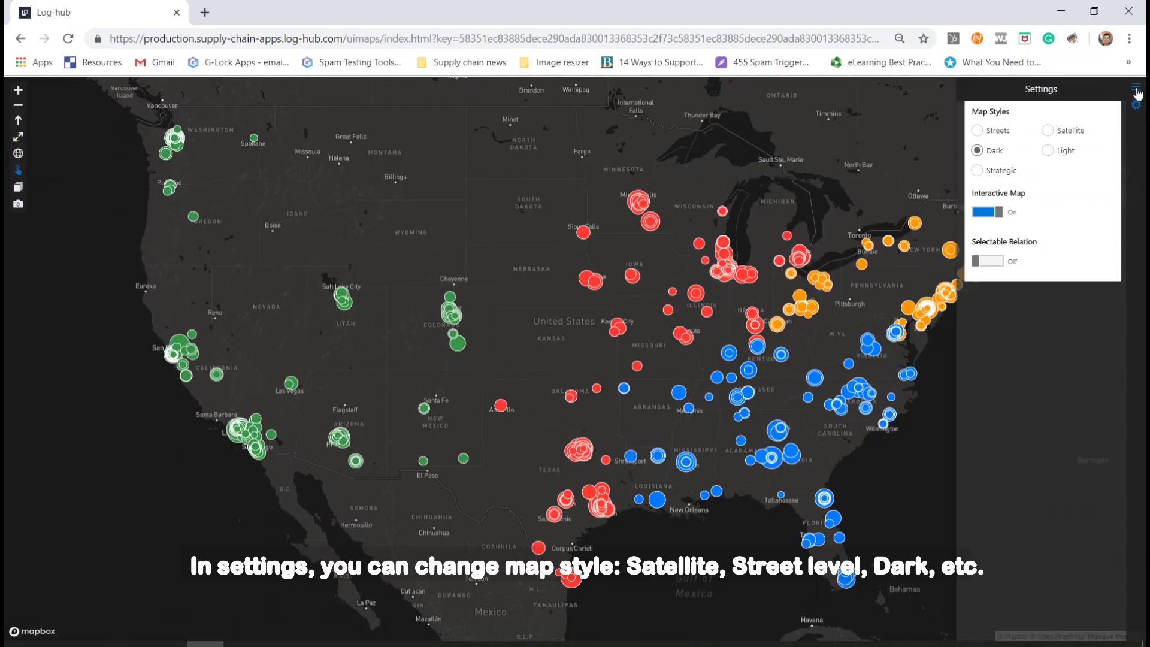
left_click(1136, 88)
left_click(775, 158)
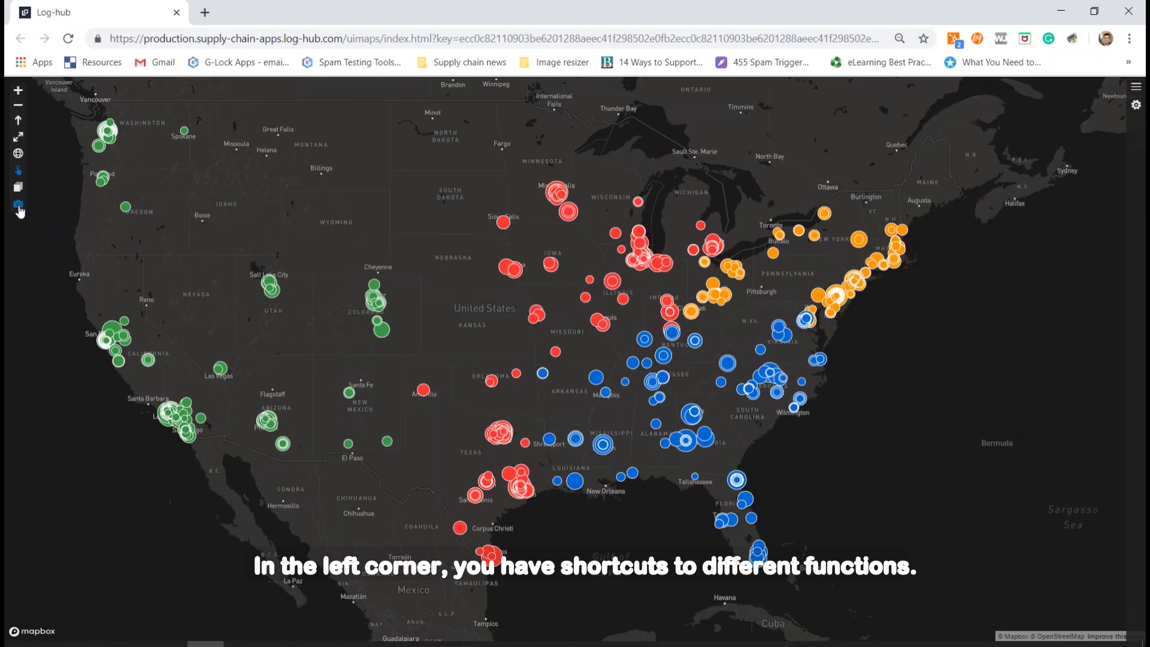
- Save a map screenshot, then toggle the 3D globe view on and back off
left_click(18, 206)
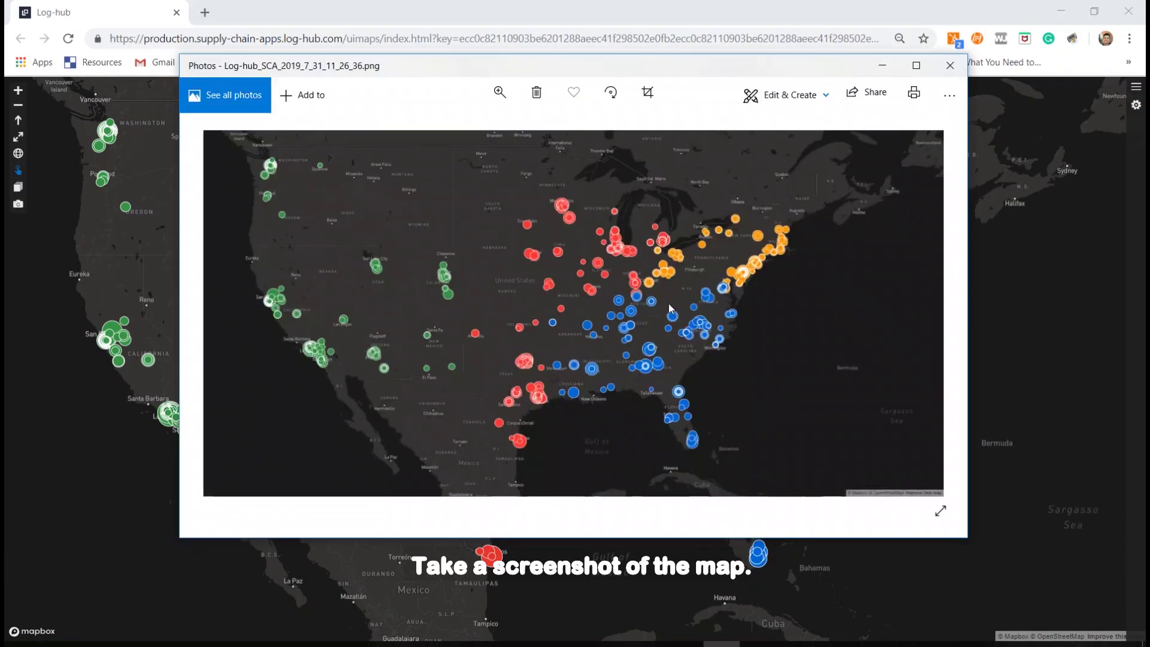
left_click(949, 66)
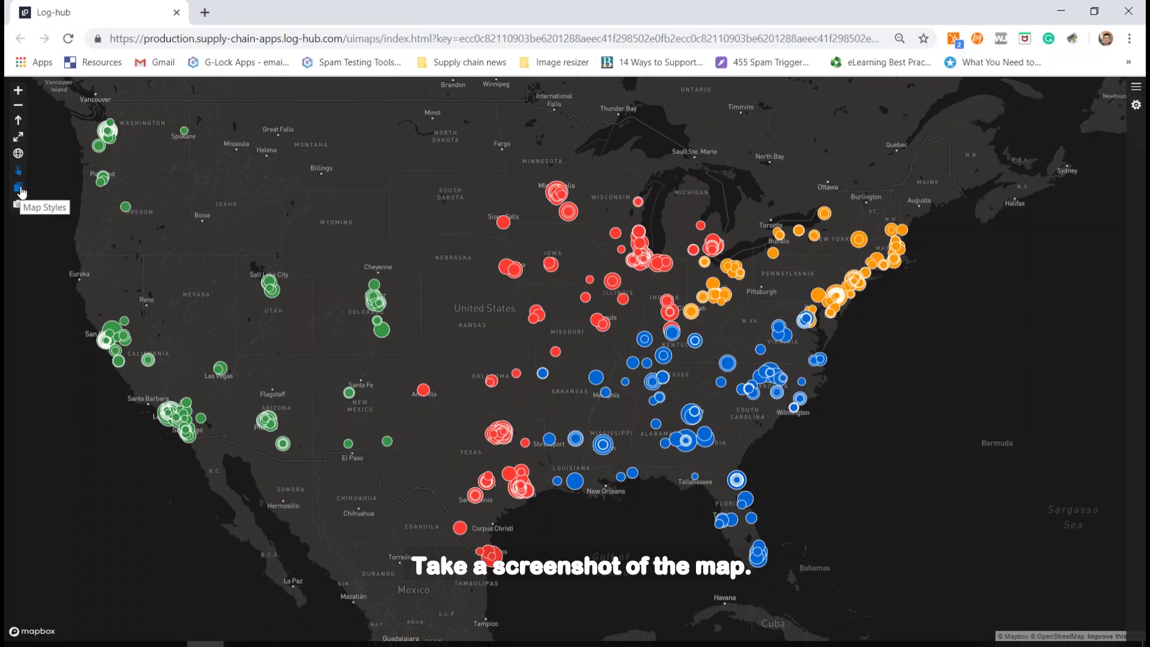
left_click(20, 189)
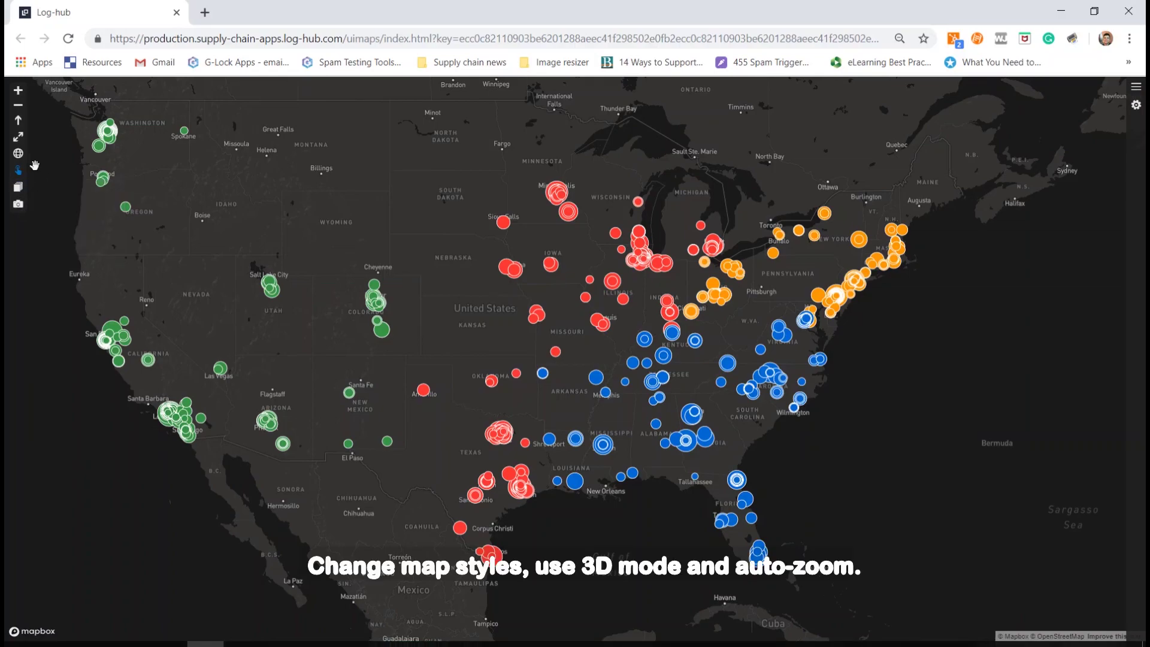
left_click(18, 154)
left_click(18, 157)
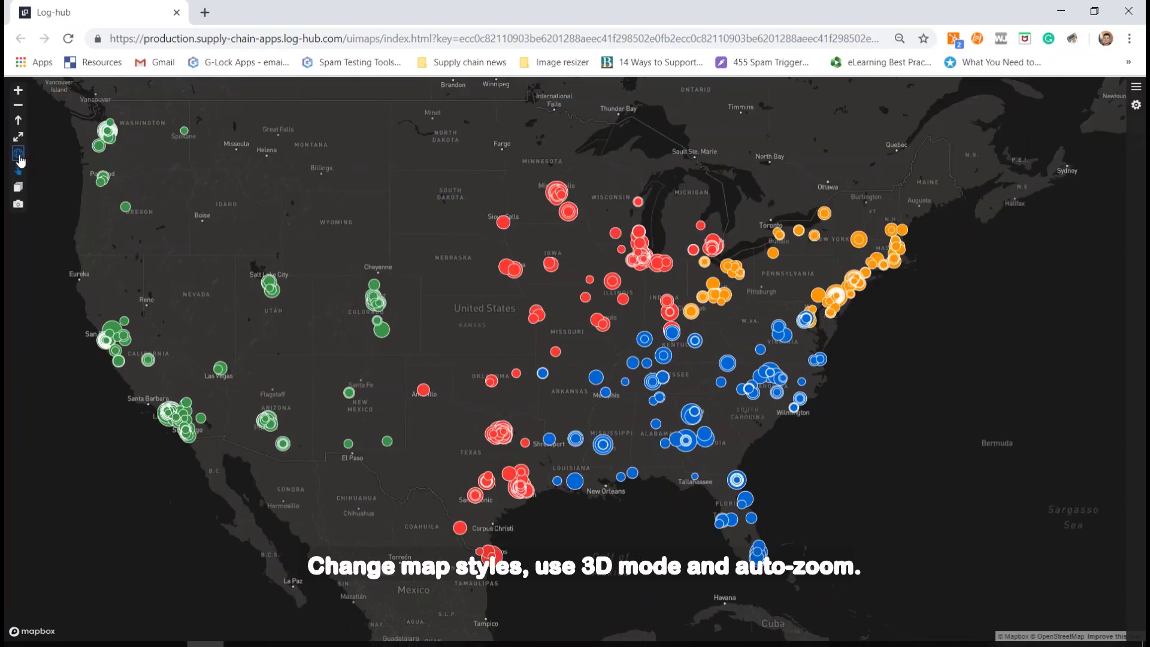
- Auto-zoom to the customer points and view the Pueblo, Colorado customer's details
left_click(19, 139)
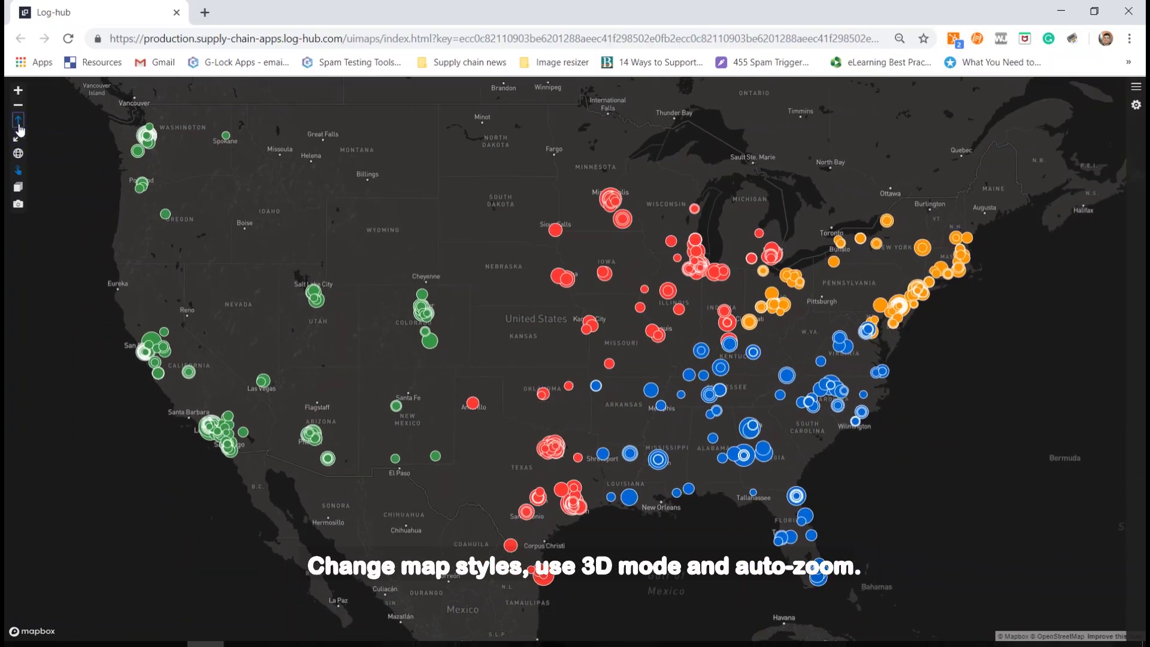
left_click(18, 106)
left_click(20, 93)
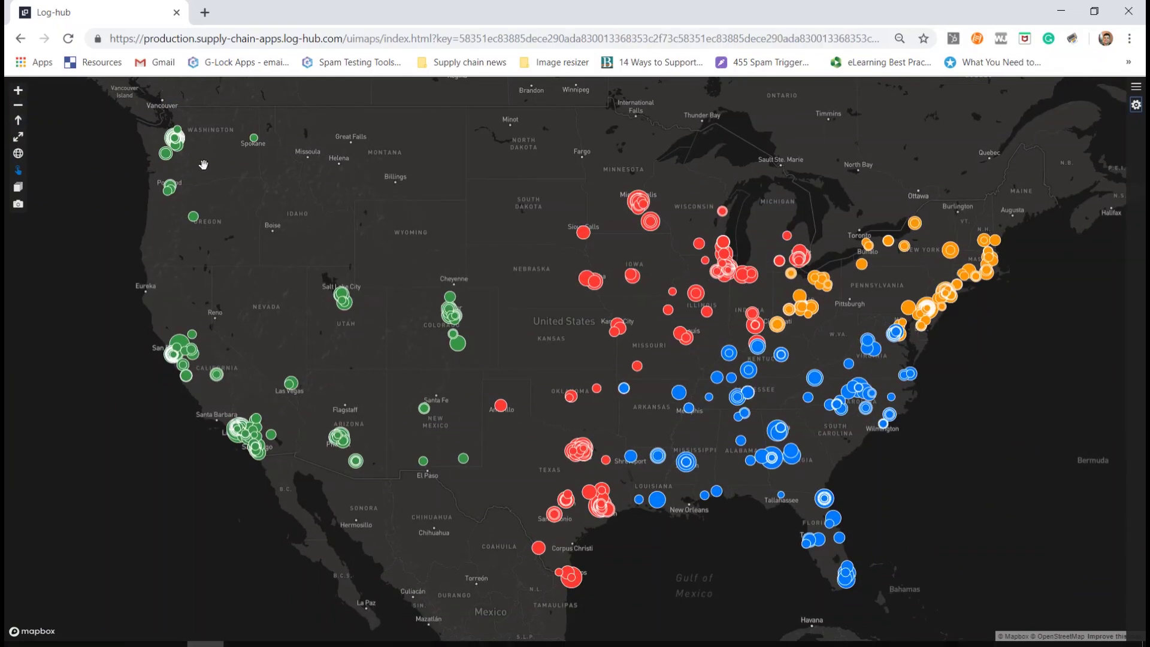
scroll(203, 165, "up", 1)
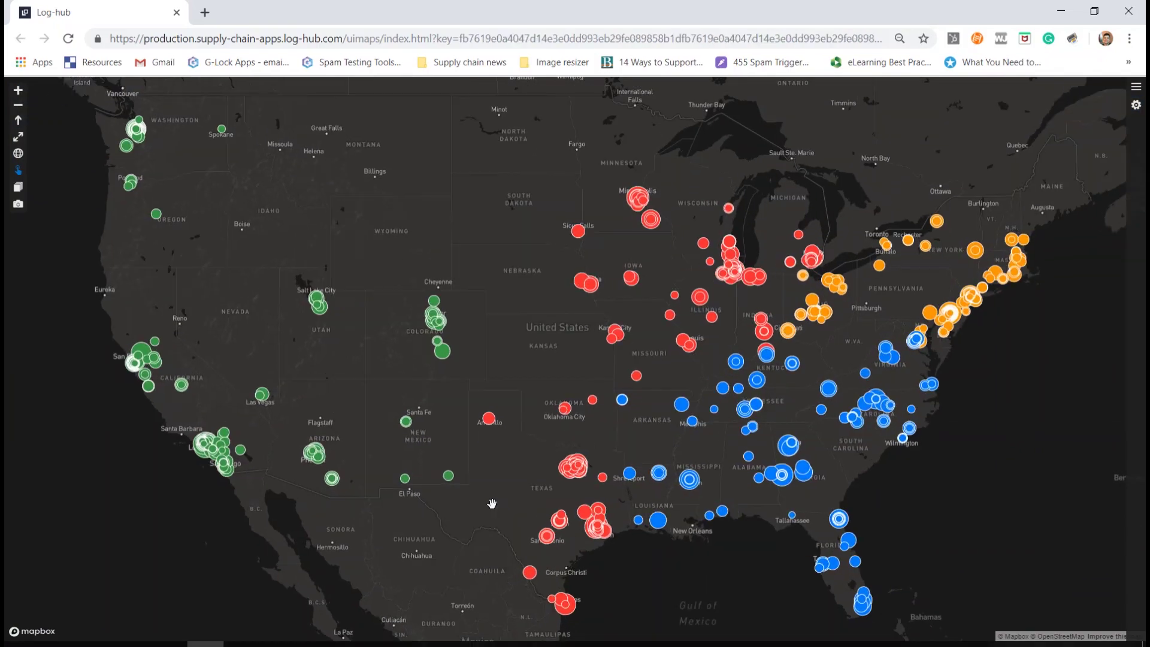
left_click(443, 354)
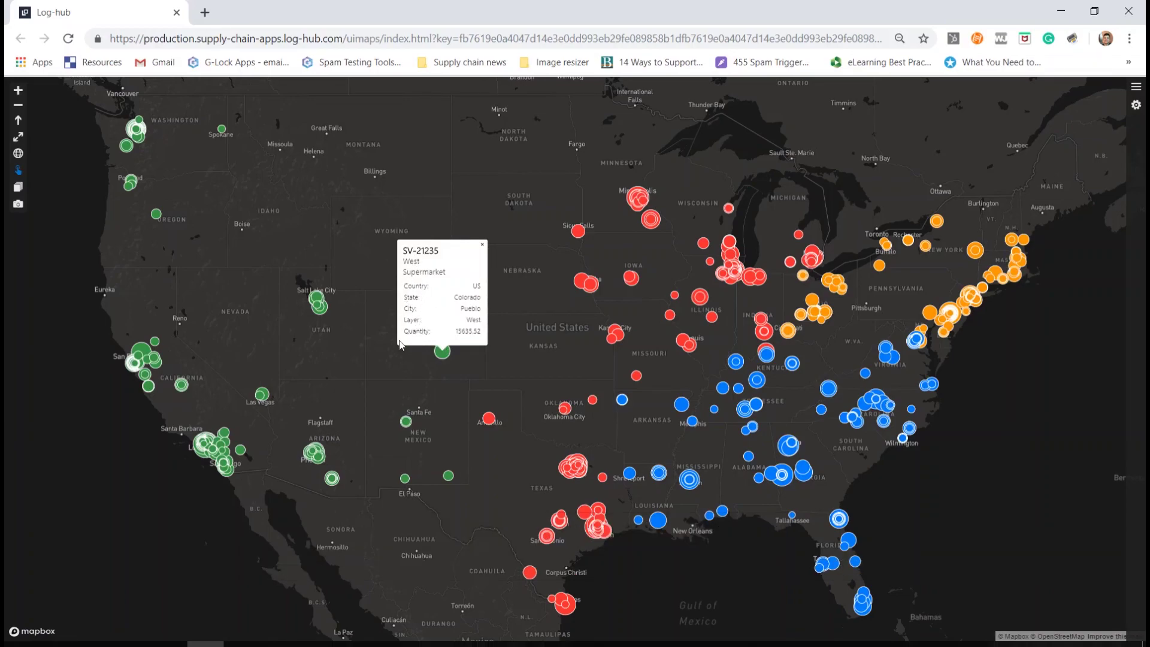
left_click(482, 245)
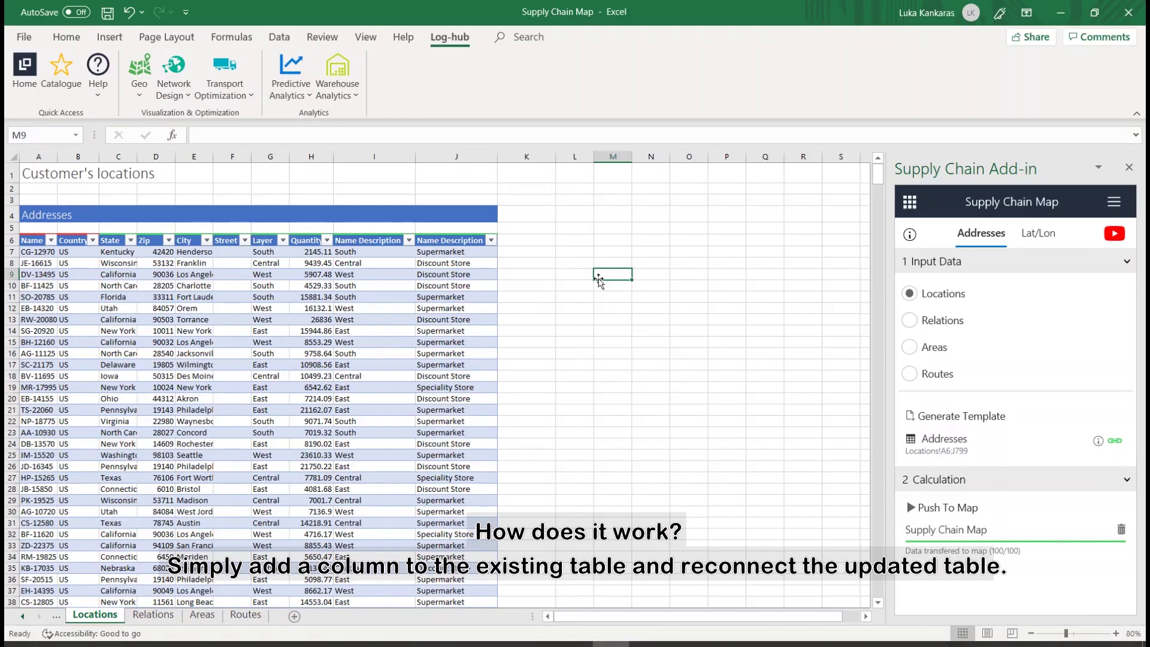
- Insert a table column after column J headed 'Importance'
right_click(470, 241)
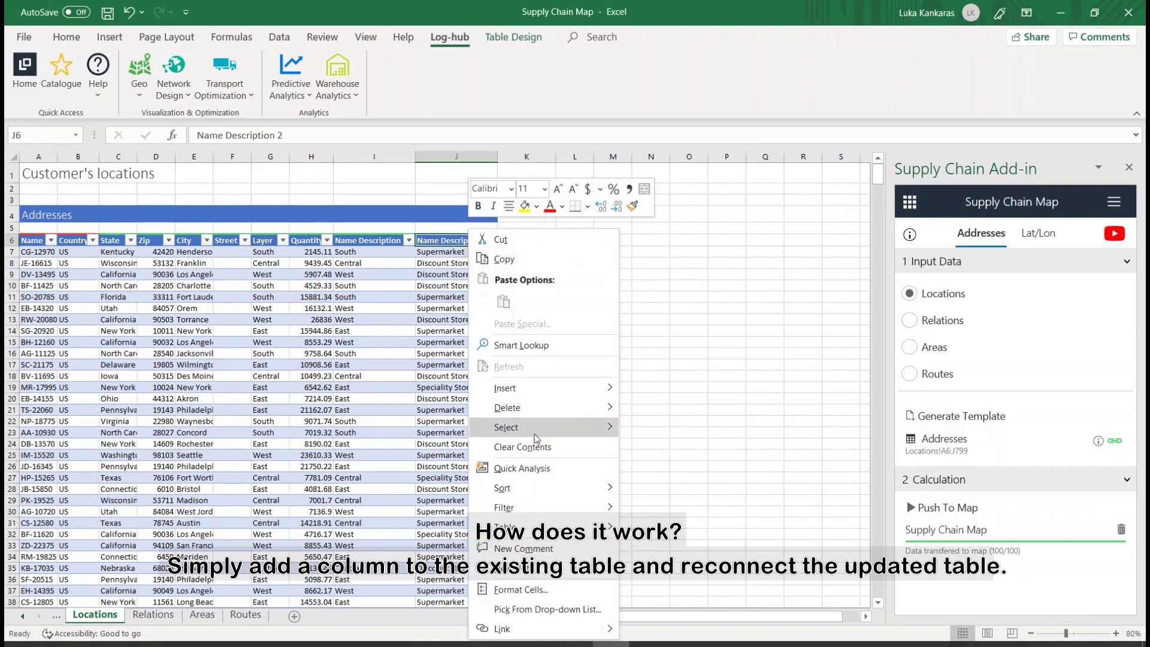
mouse_move(576, 390)
left_click(683, 408)
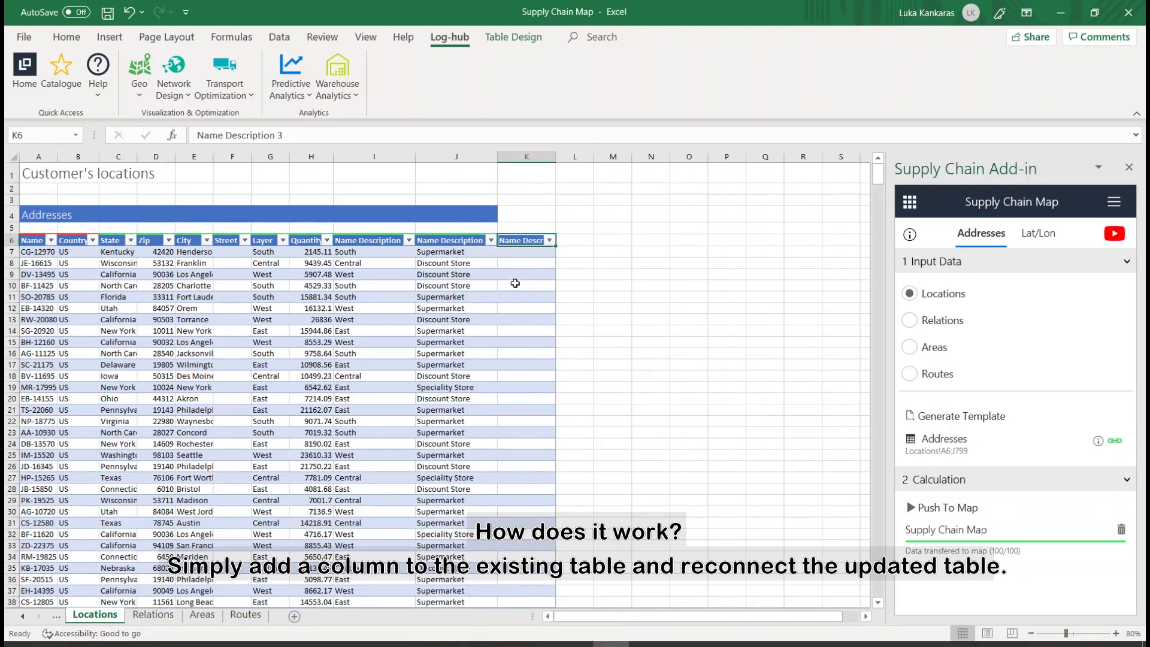
type("Importance")
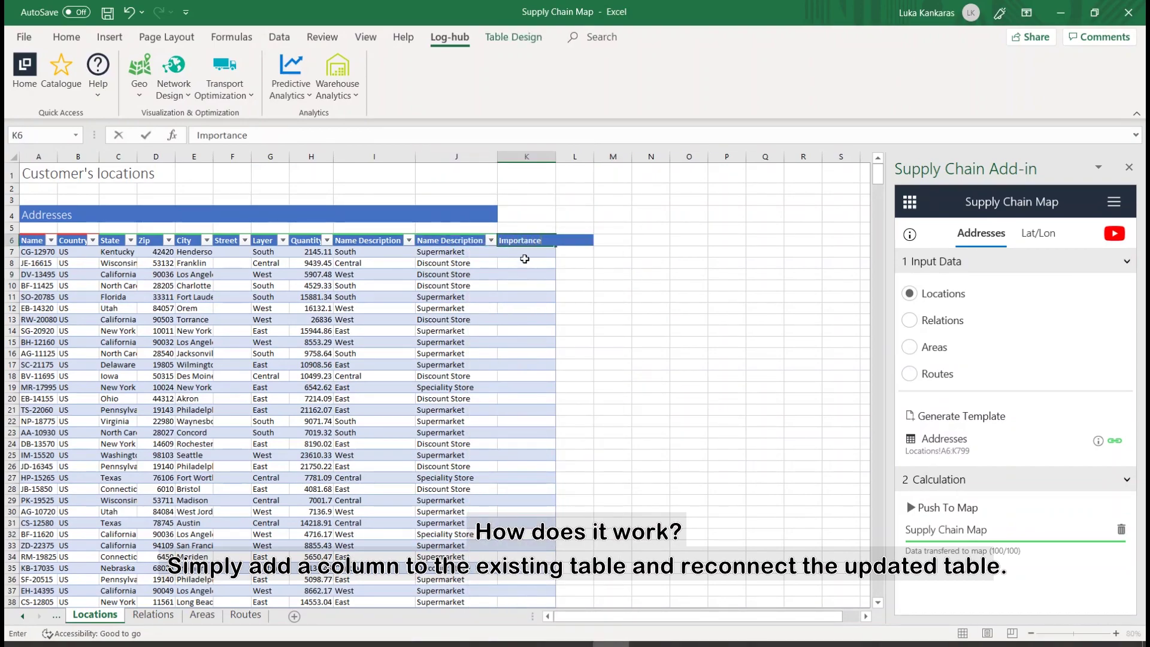
key("Return")
- Number the Importance column 1 to 793 by entering 1–4 and auto-filling down
type("1")
key("Return")
type("2")
key("Return")
type("3")
key("Return")
type("4")
key("Return")
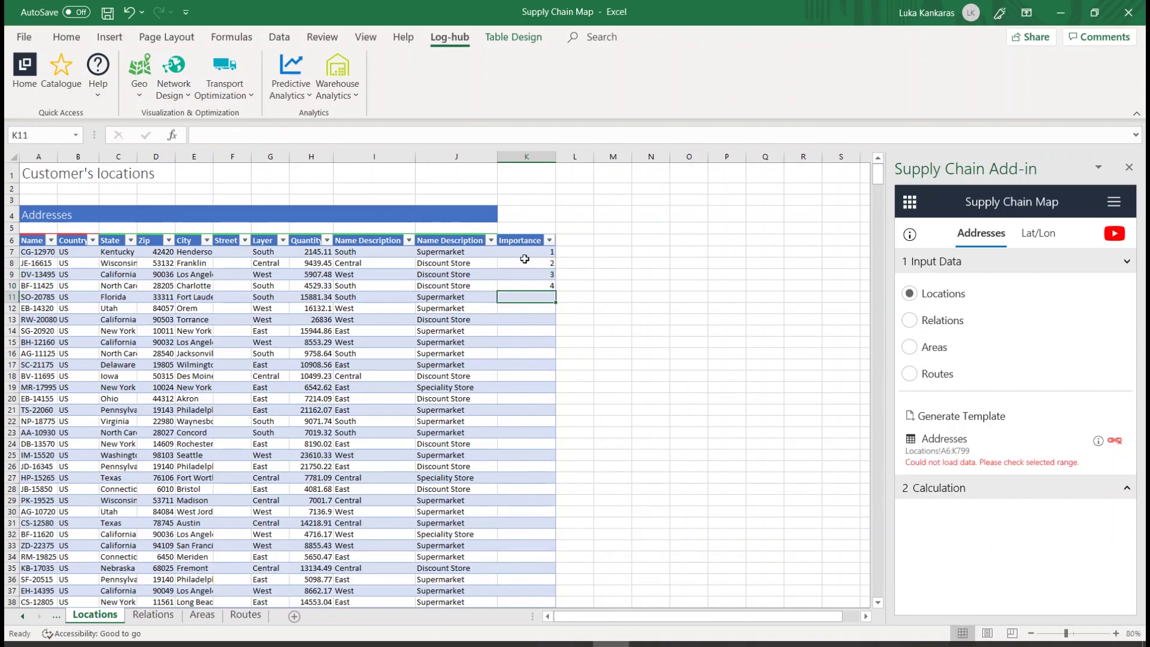
left_click_drag(525, 253, 527, 285)
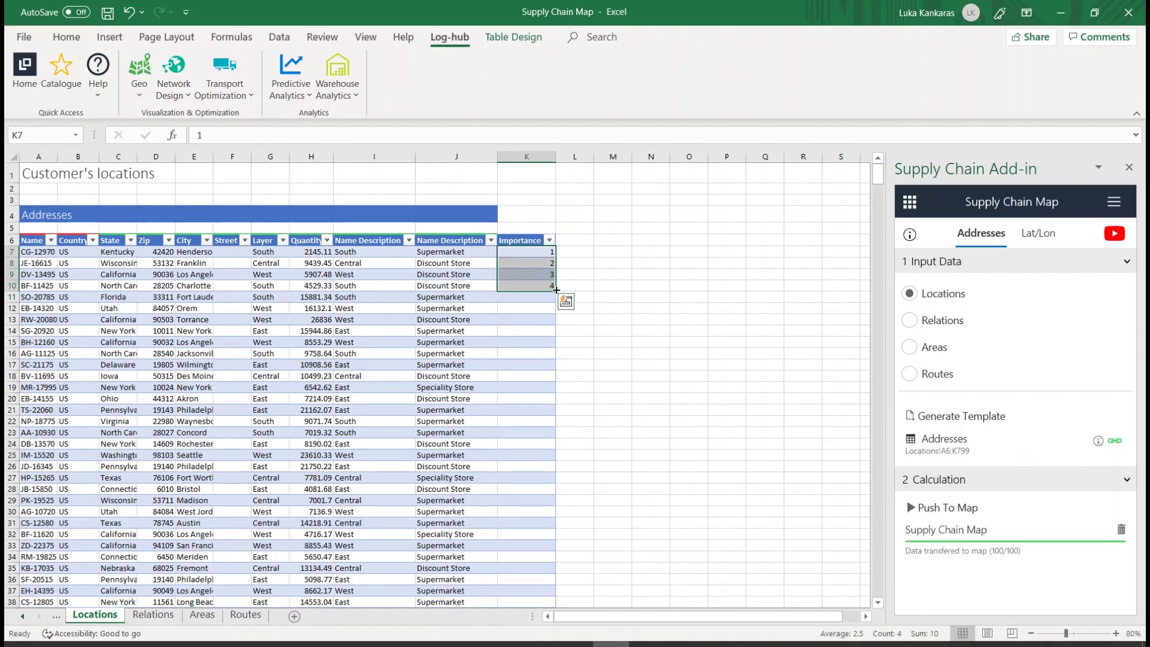
double_click(556, 290)
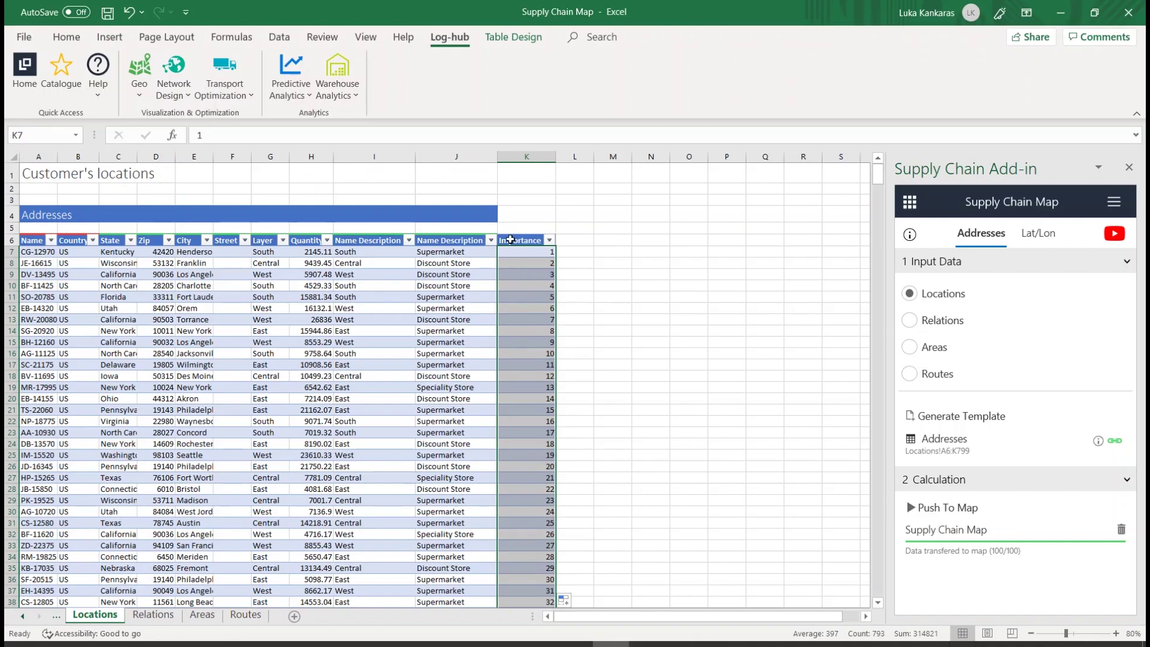
- Relink the extended A6:K799 table as Addresses and push it to the map
left_click(1114, 440)
scroll(517, 288, "up", 2)
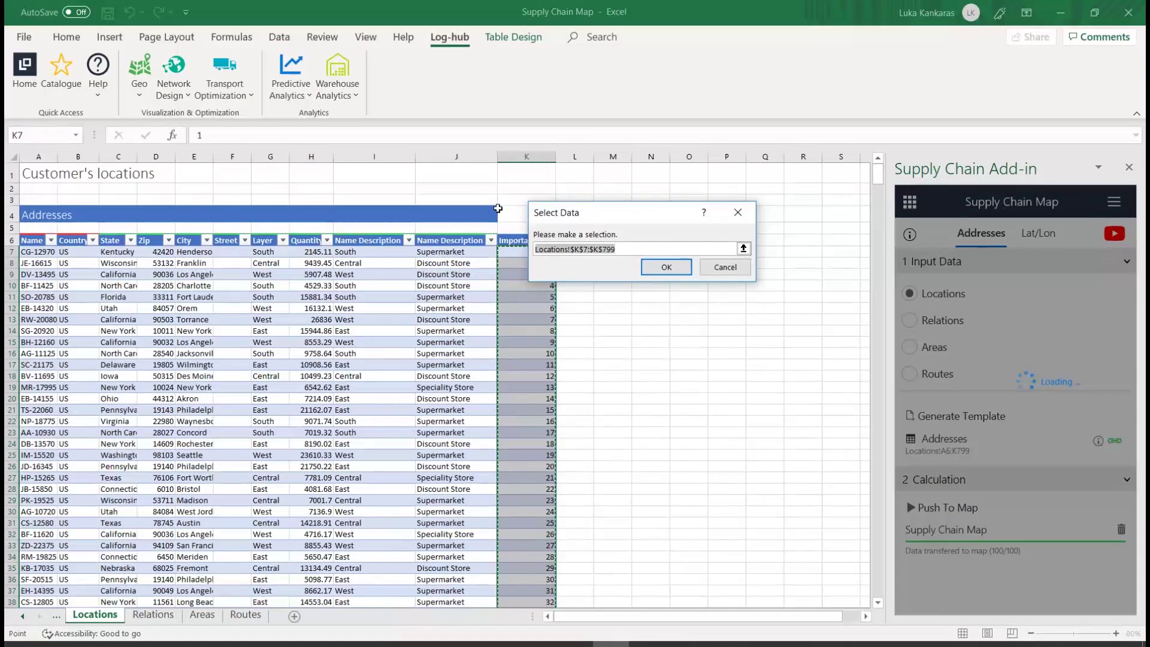
left_click(515, 238)
key("Return")
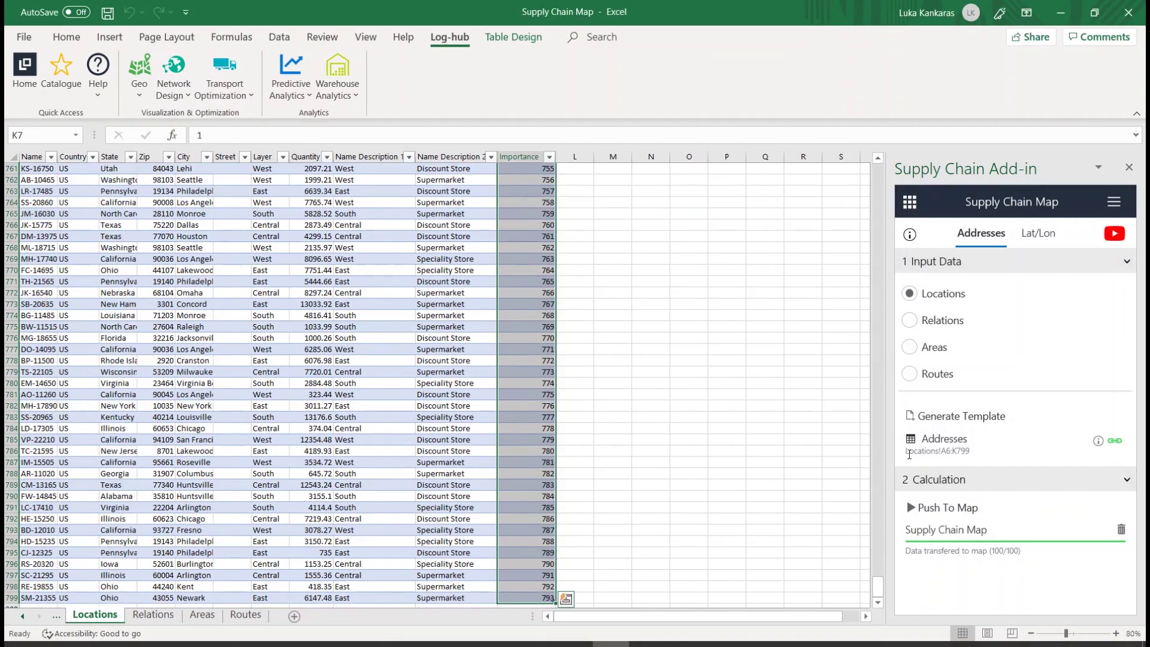
left_click(946, 506)
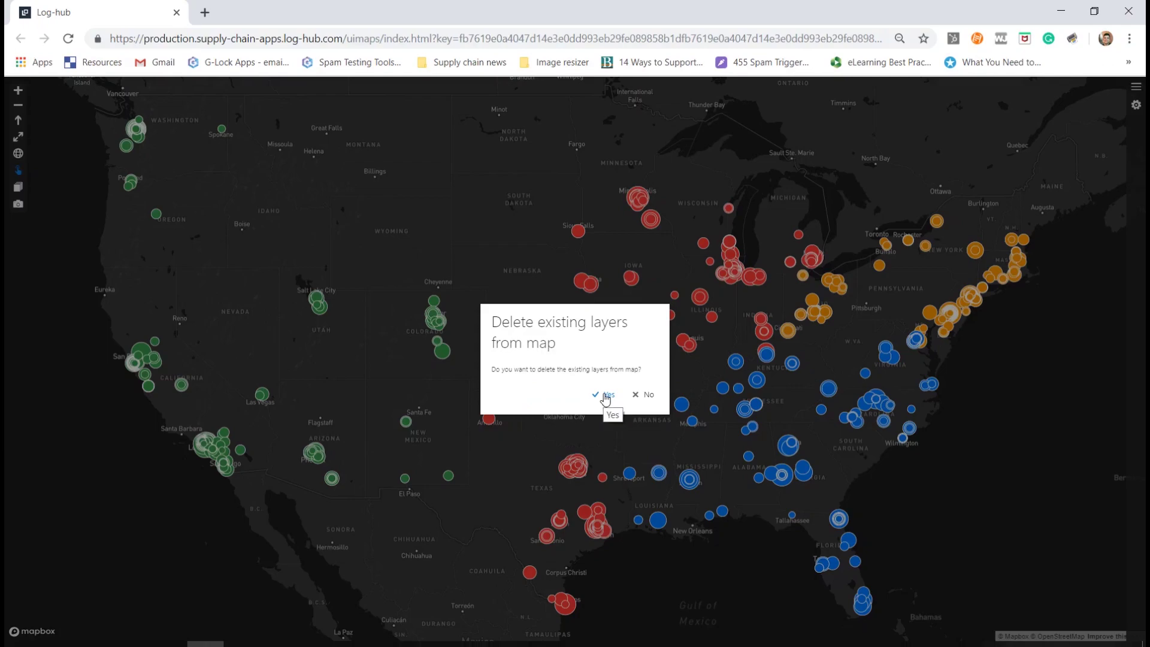
- Delete the existing layers, then check Importance values in the Pueblo and Saint Peters popups
left_click(608, 395)
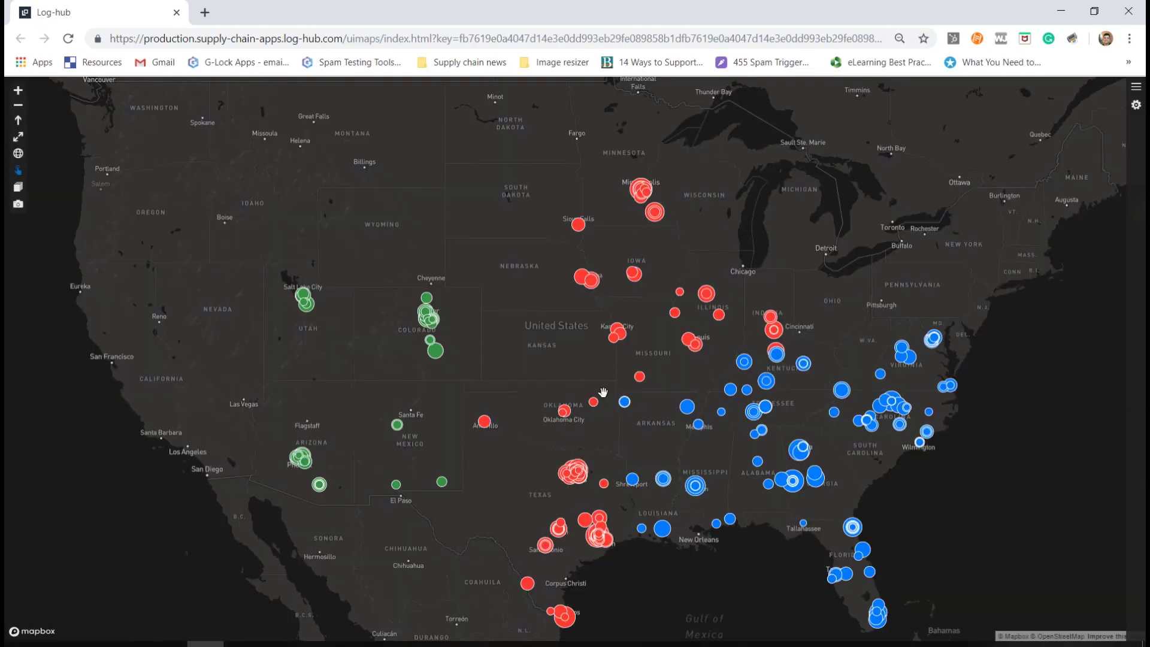
left_click(437, 352)
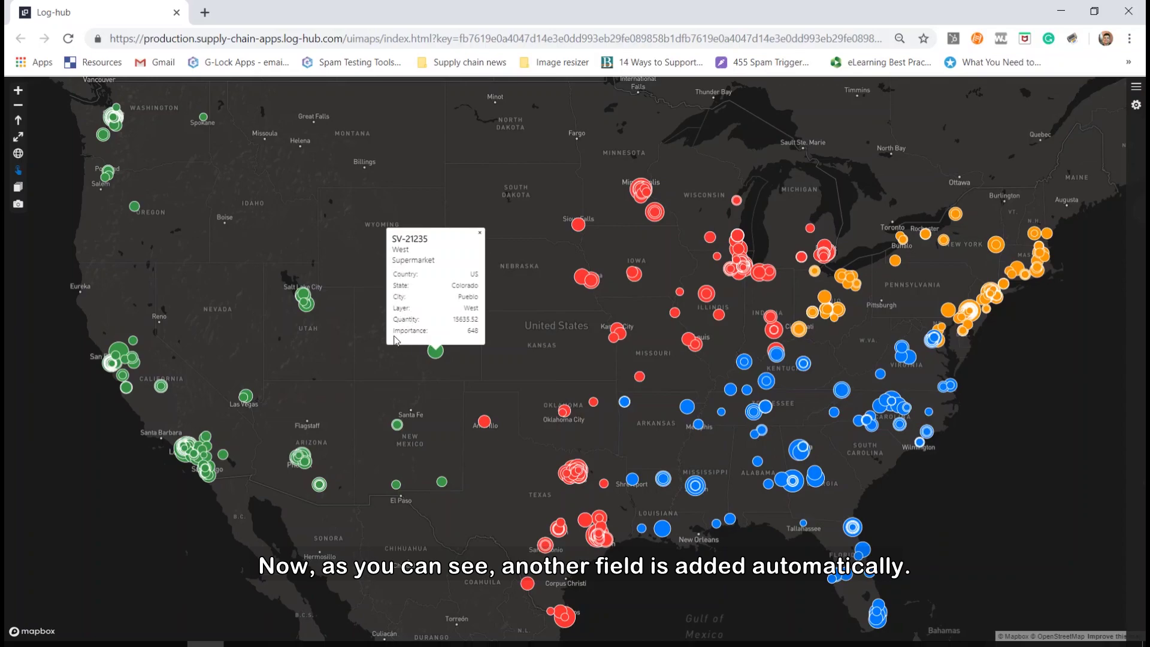
left_click(479, 233)
left_click(691, 342)
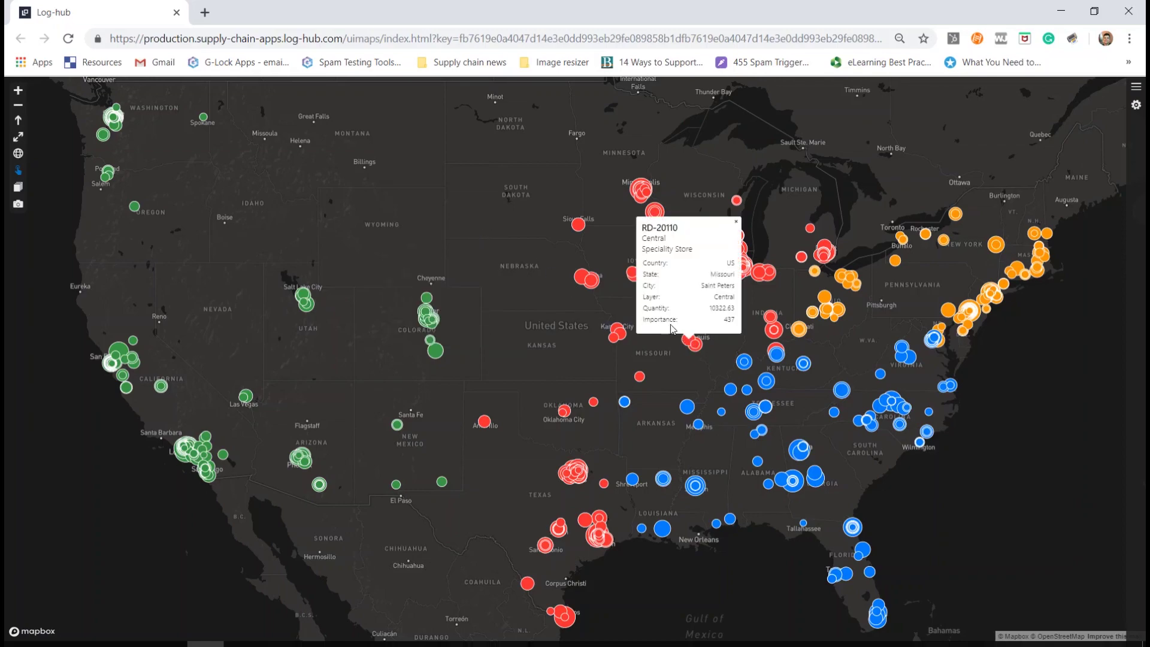
left_click(735, 221)
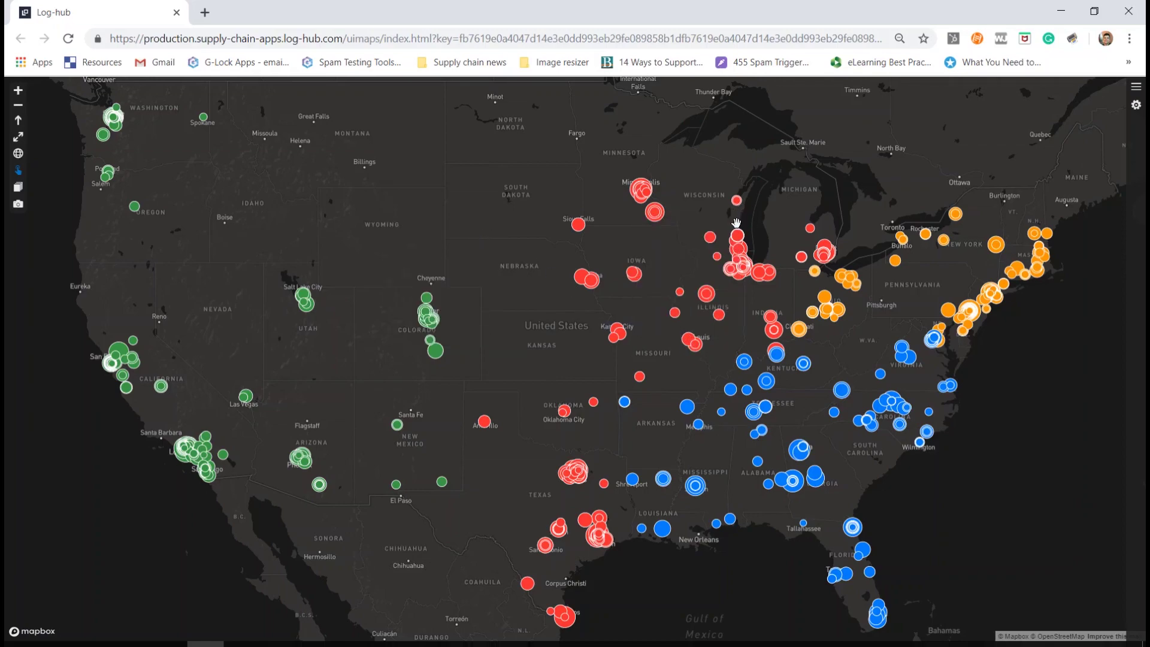
scroll(688, 275, "down", 1)
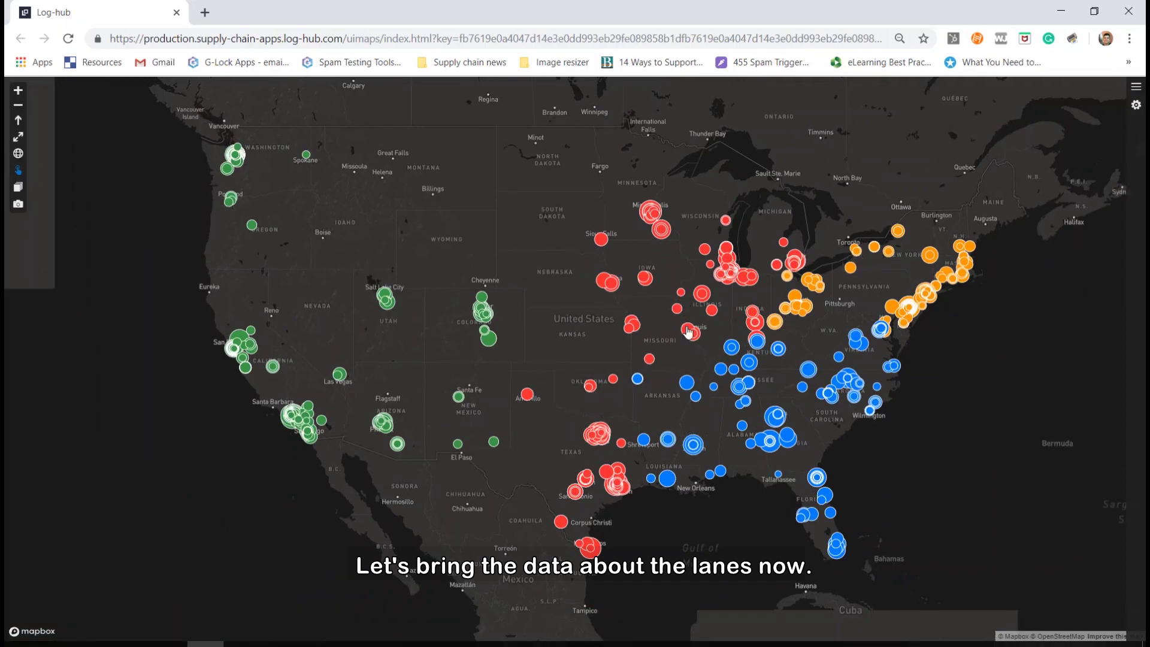
scroll(684, 294, "down", 3)
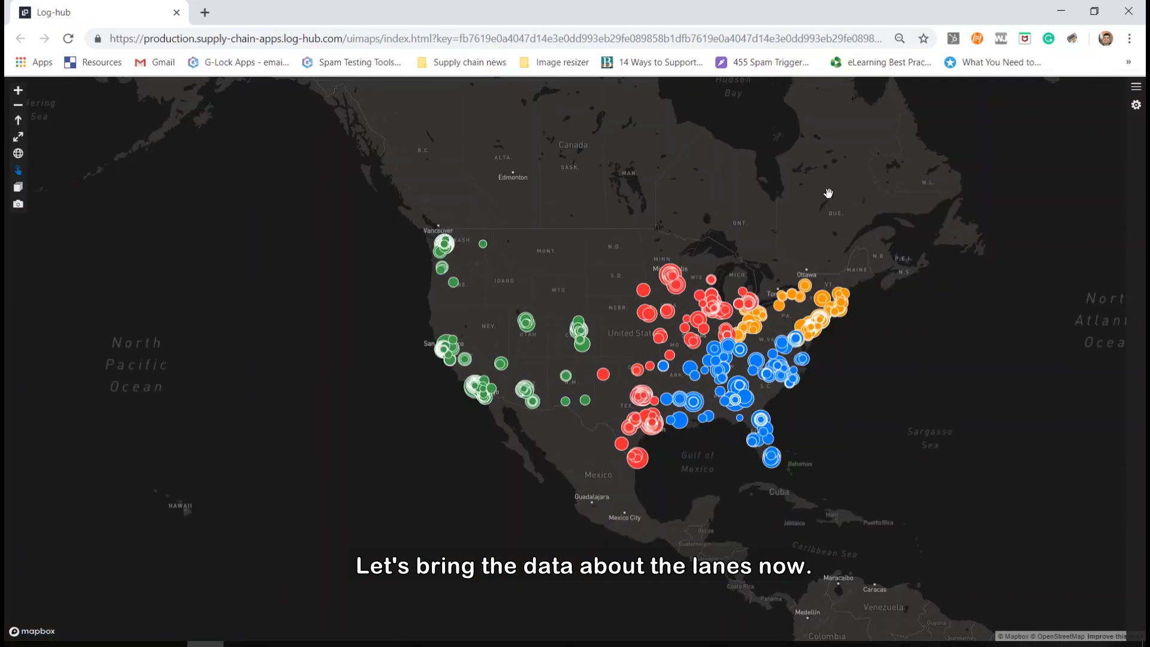
- Return from the map to the workbook's Relations sheet and review the lanes table
left_click(1061, 10)
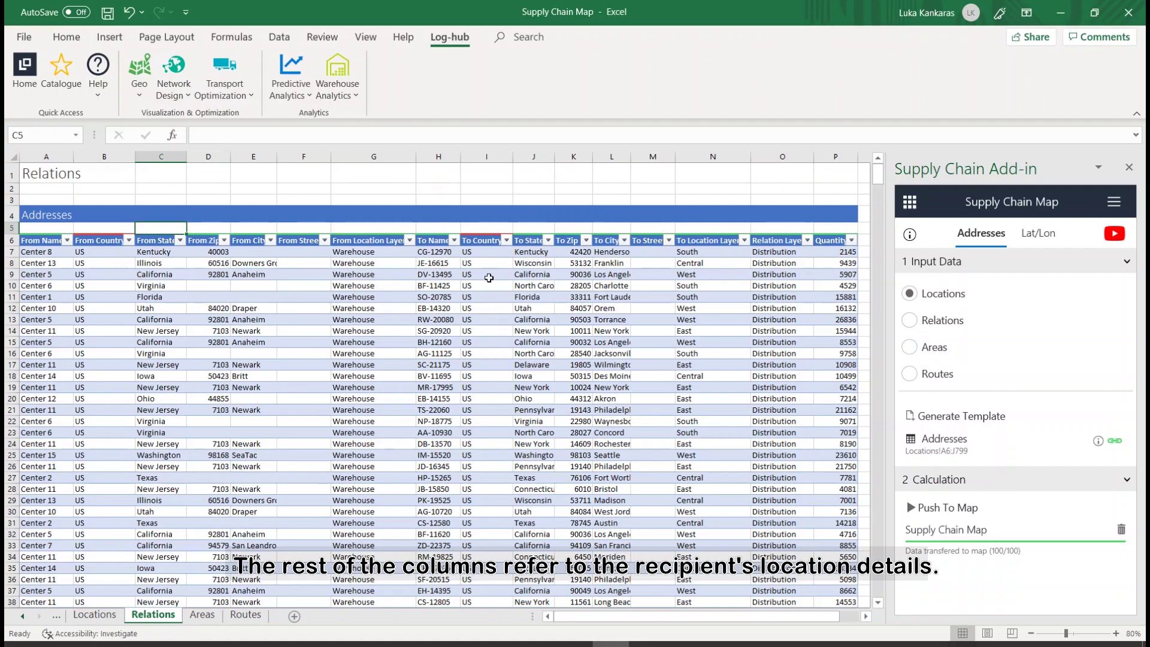
left_click(374, 240)
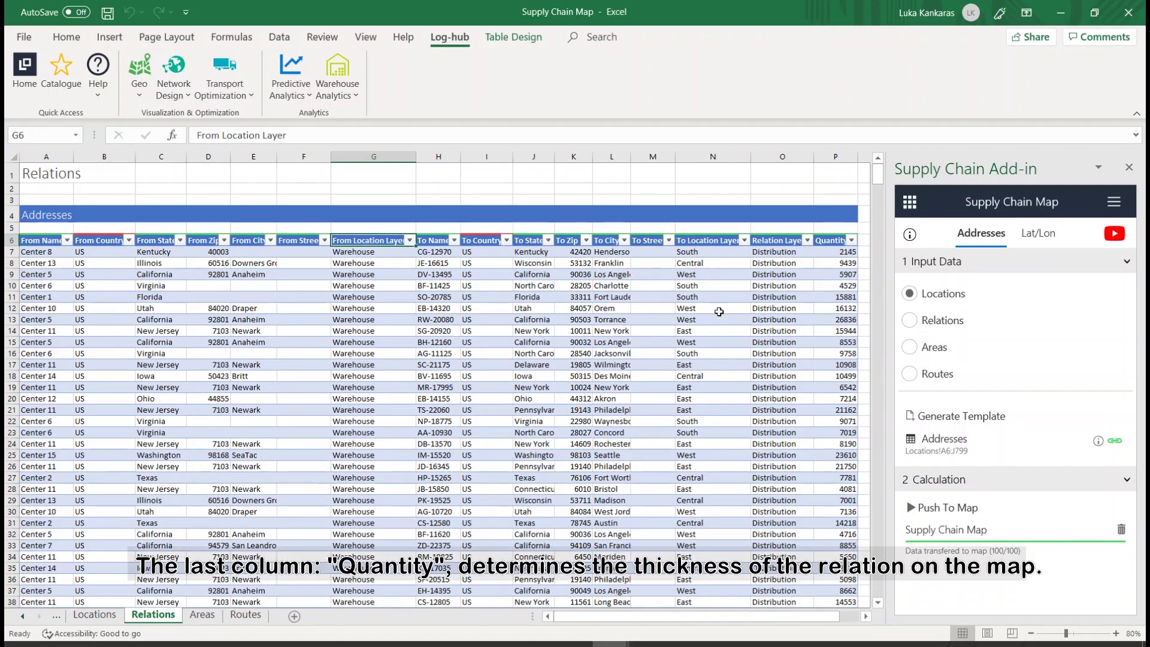
scroll(683, 547, "right", 3)
scroll(701, 556, "left", 3)
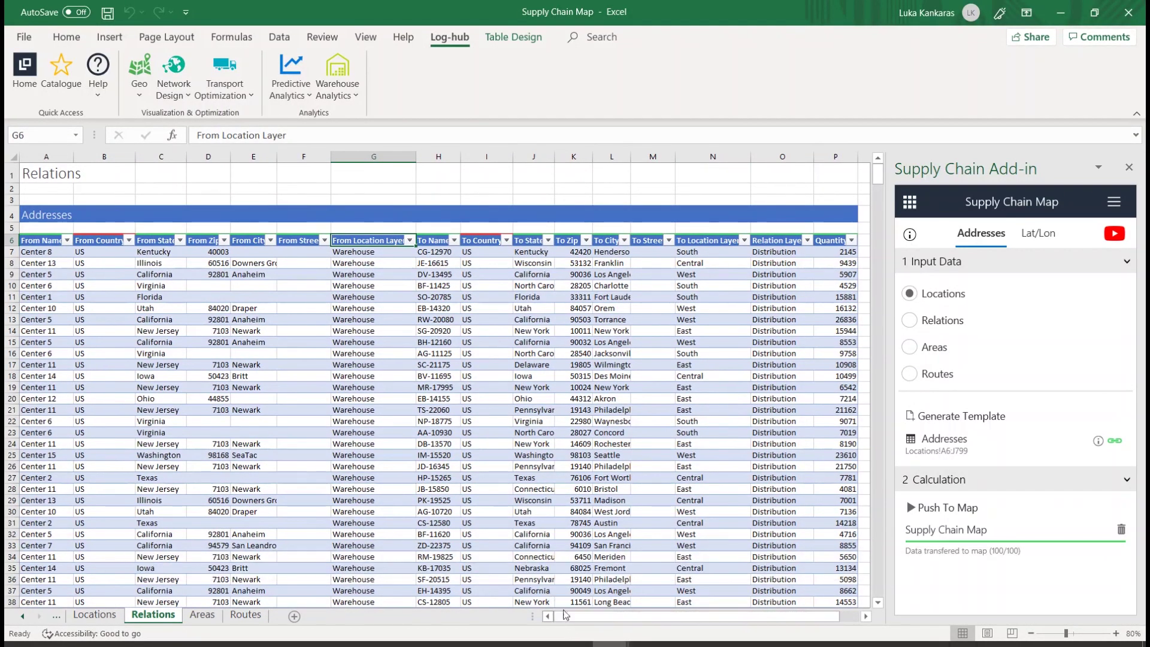
- Set the add-in input to Relations, linked to the full table Relations!A6:P799
left_click(909, 322)
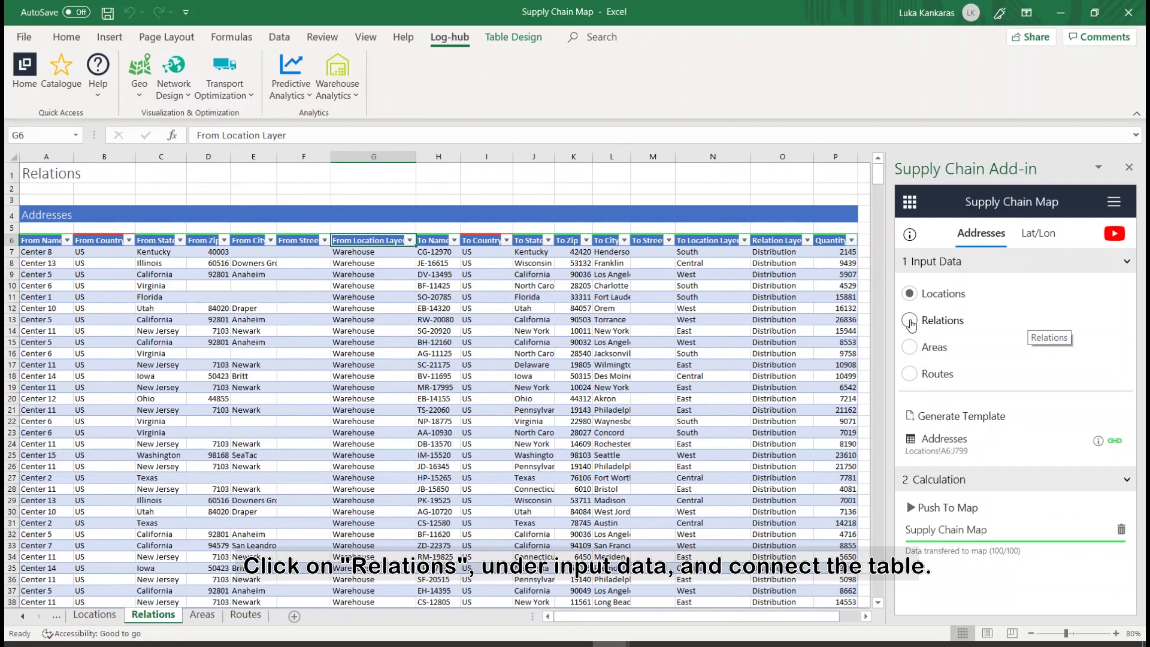
left_click(1114, 442)
left_click(37, 240)
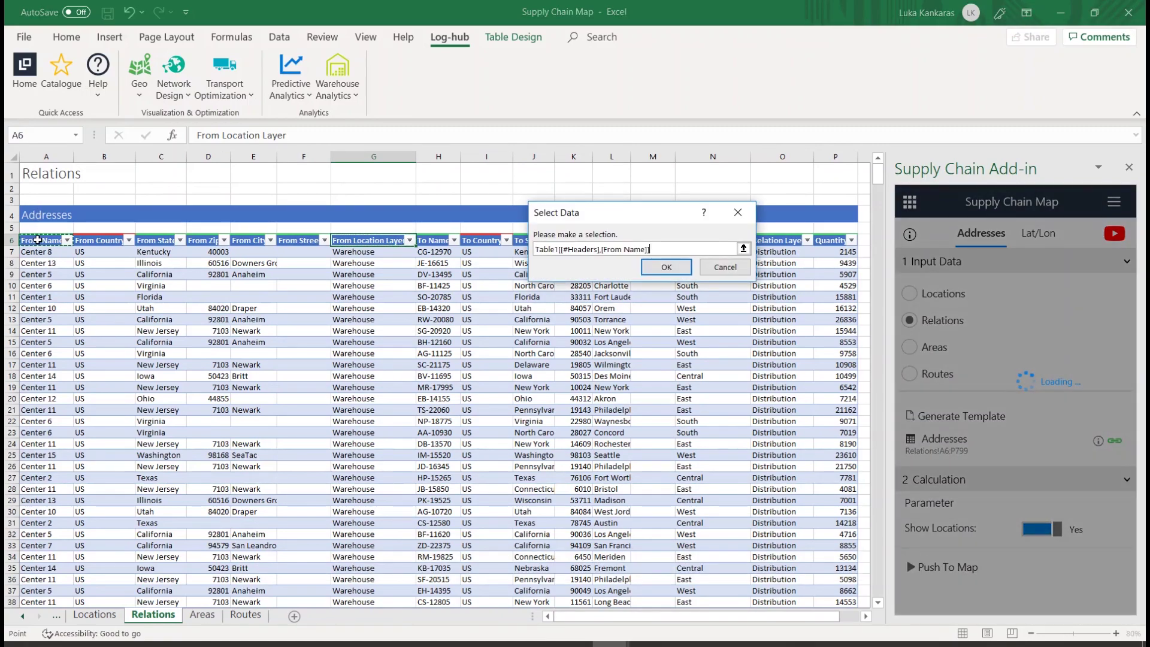
key("ctrl+shift+Right")
key("ctrl+shift+Down")
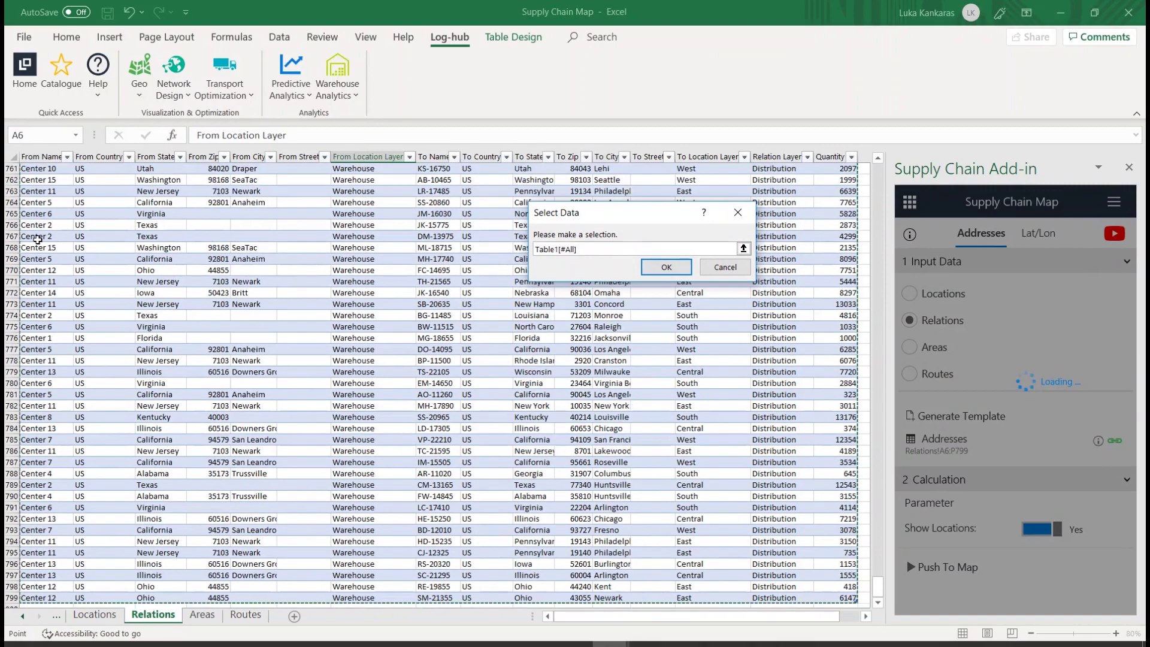
left_click(662, 267)
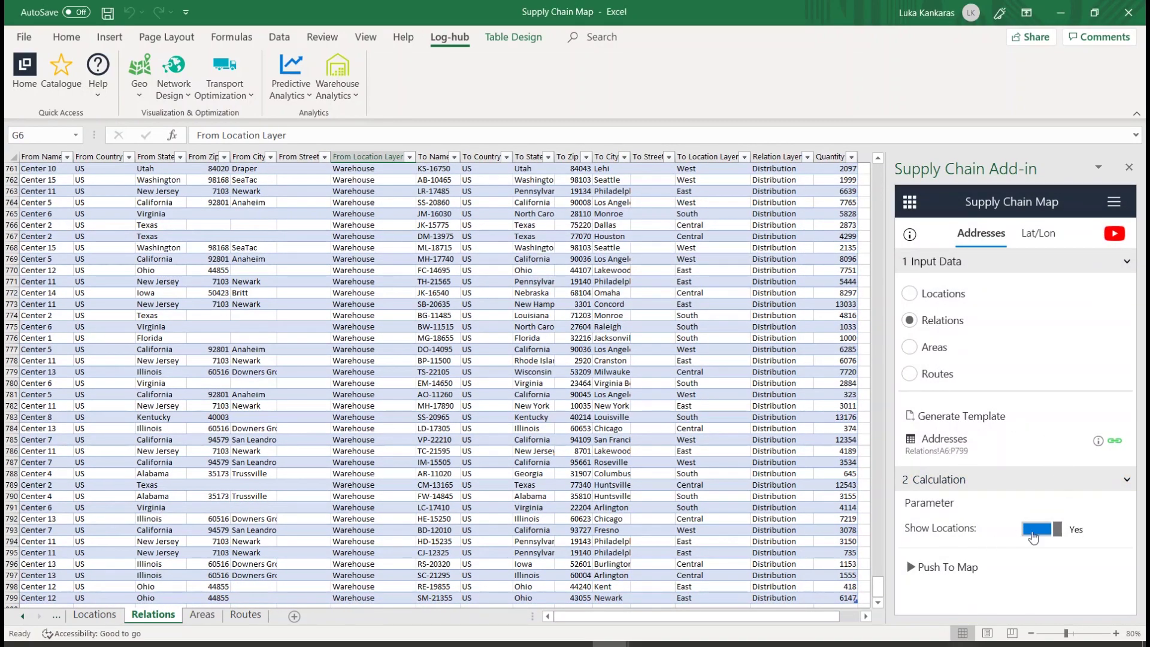
- With Show Locations enabled, push the relation lanes to the map
left_click(1045, 528)
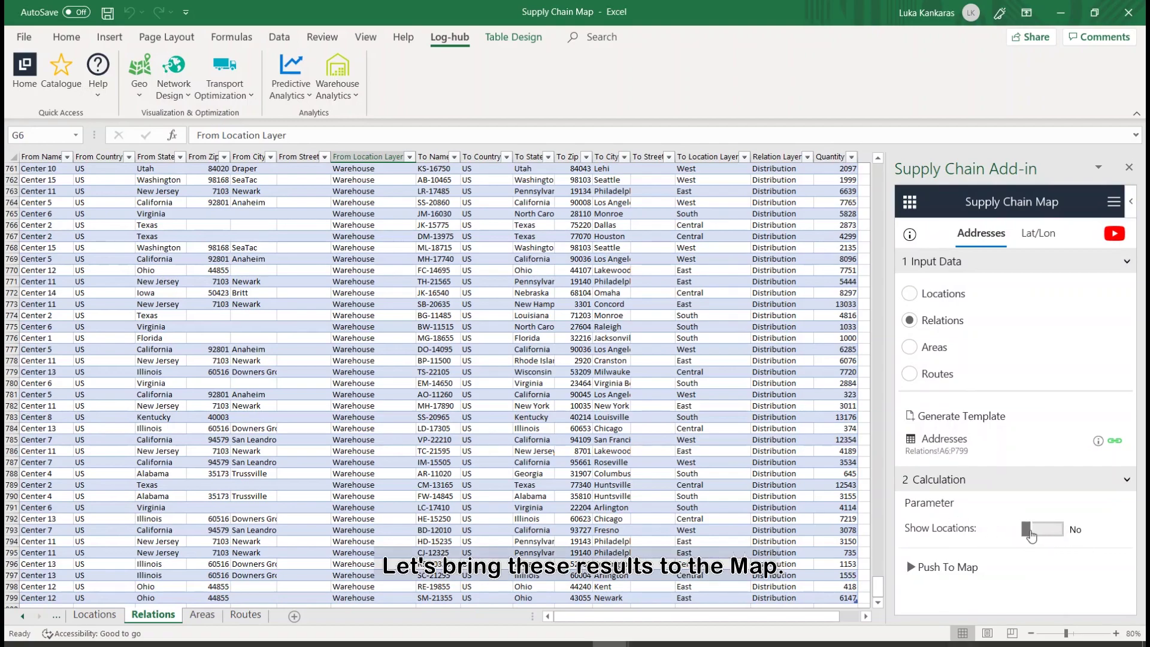
left_click(1045, 528)
left_click(926, 569)
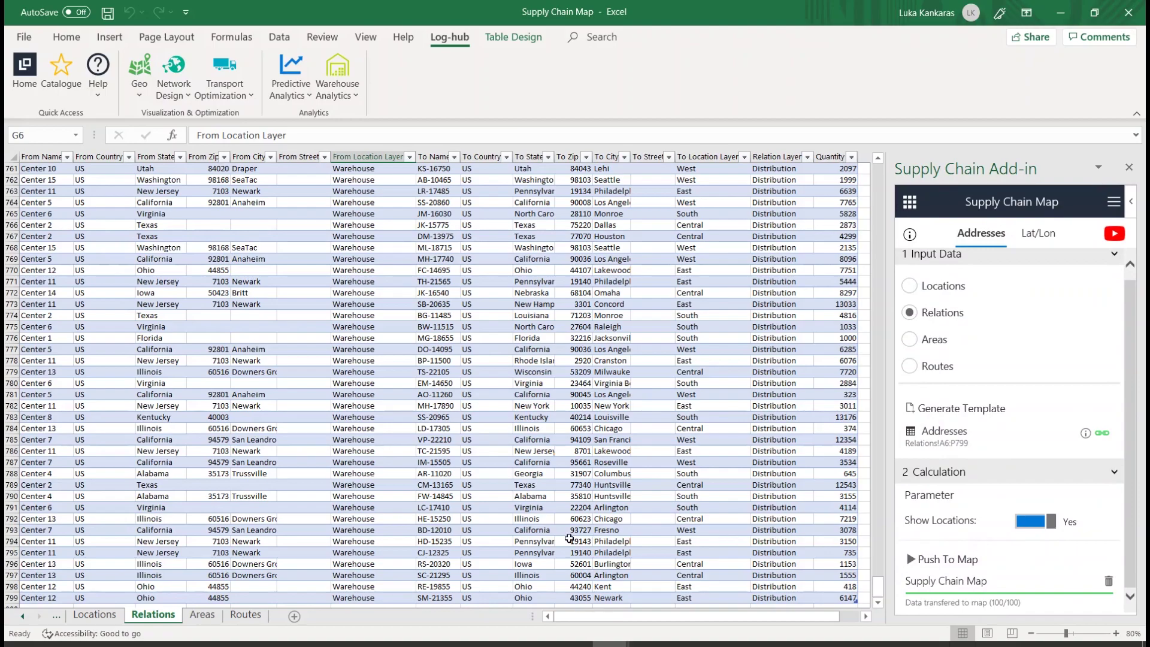
key("alt+Tab")
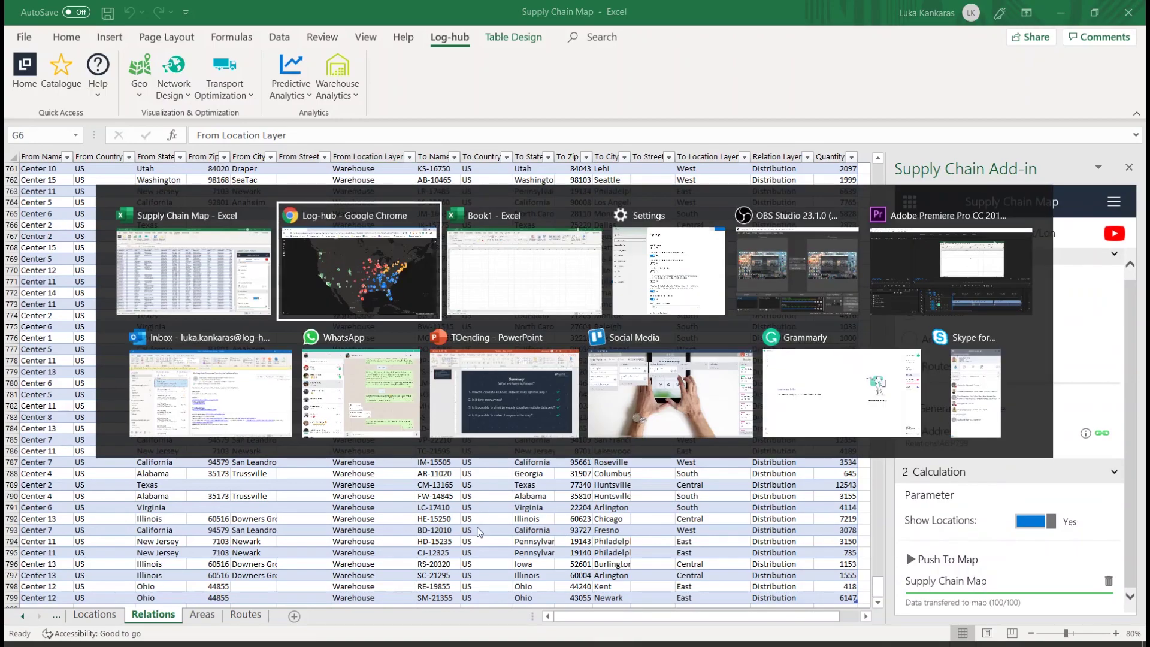
scroll(483, 333, "down", 1)
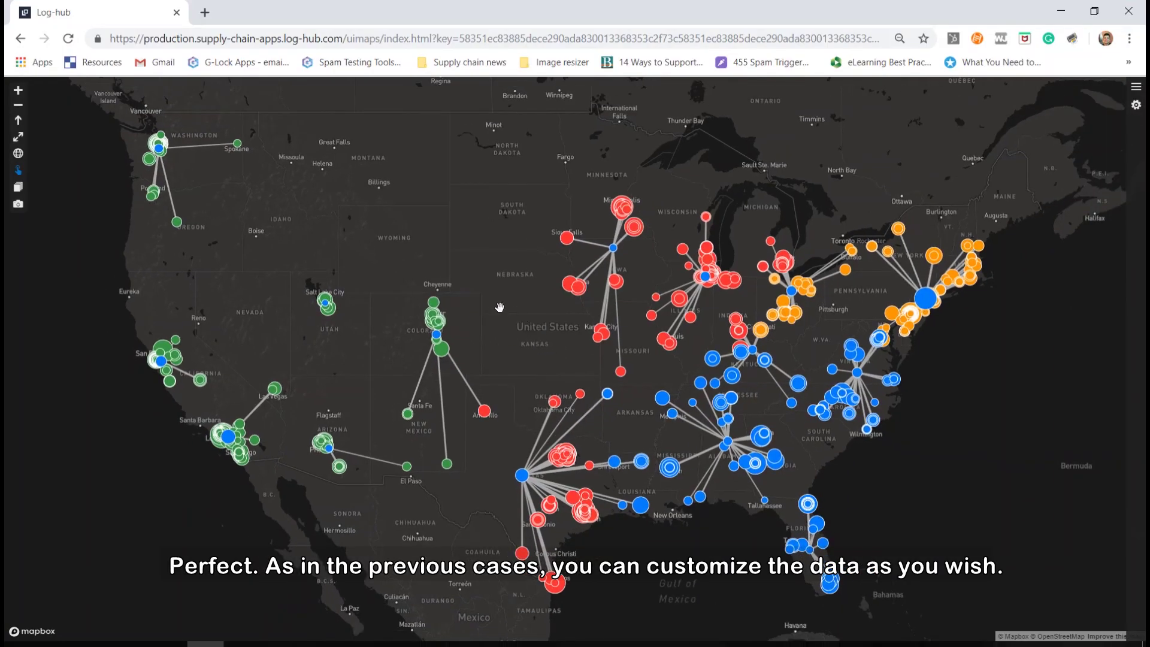
left_click(613, 249)
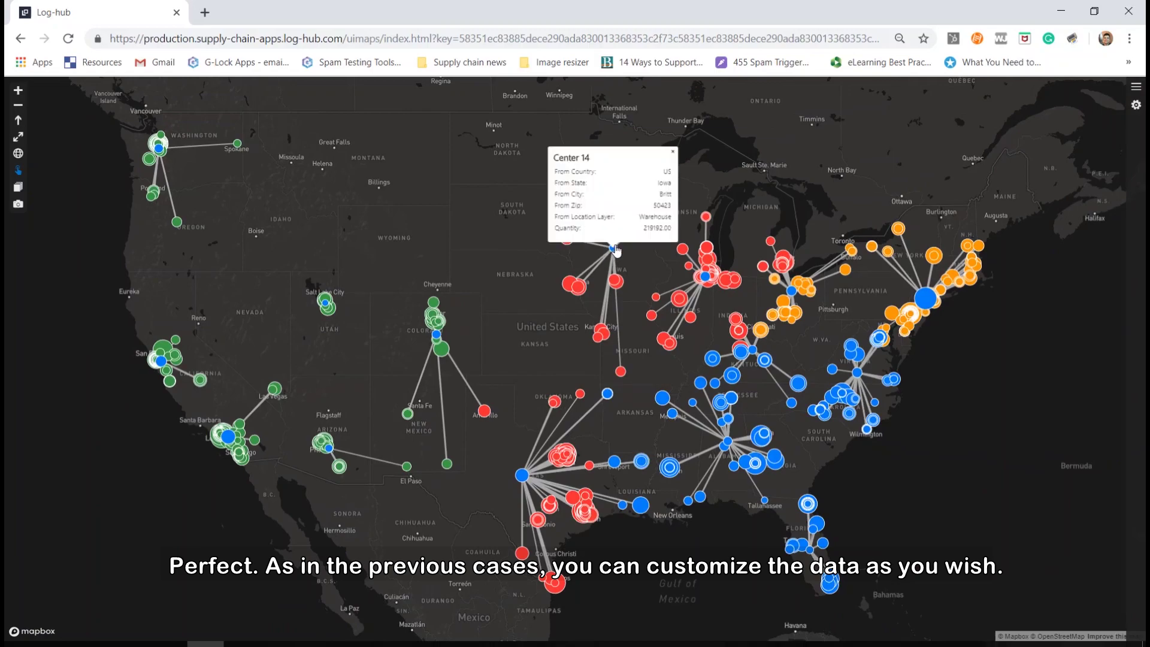
left_click(673, 150)
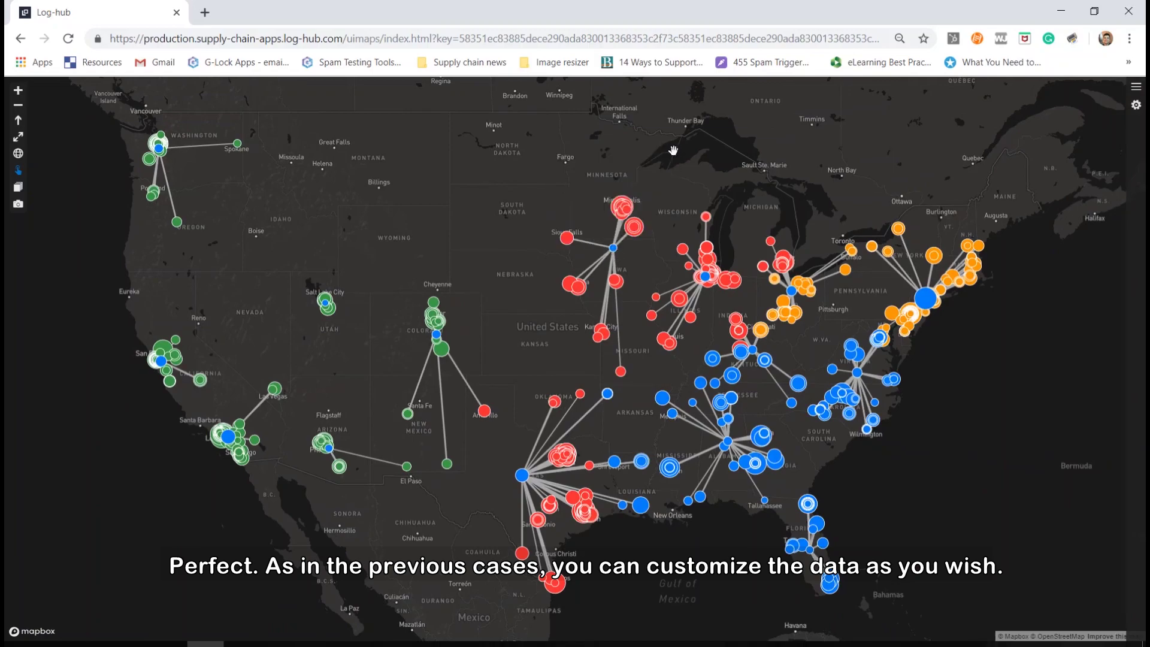
left_click(756, 357)
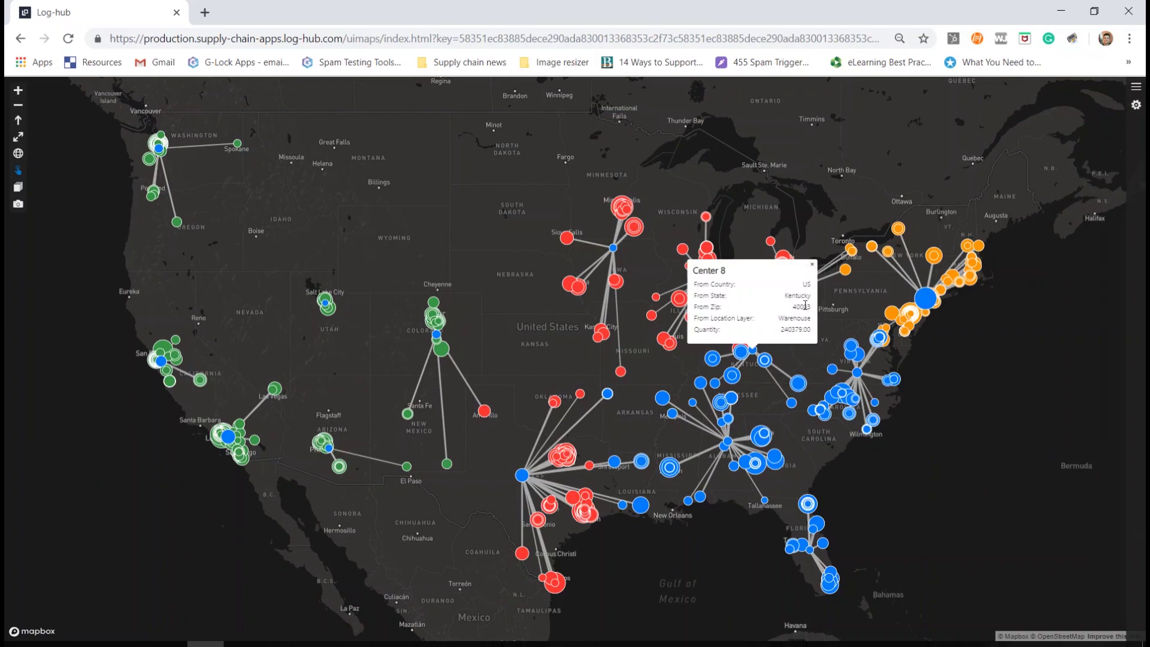
left_click(812, 264)
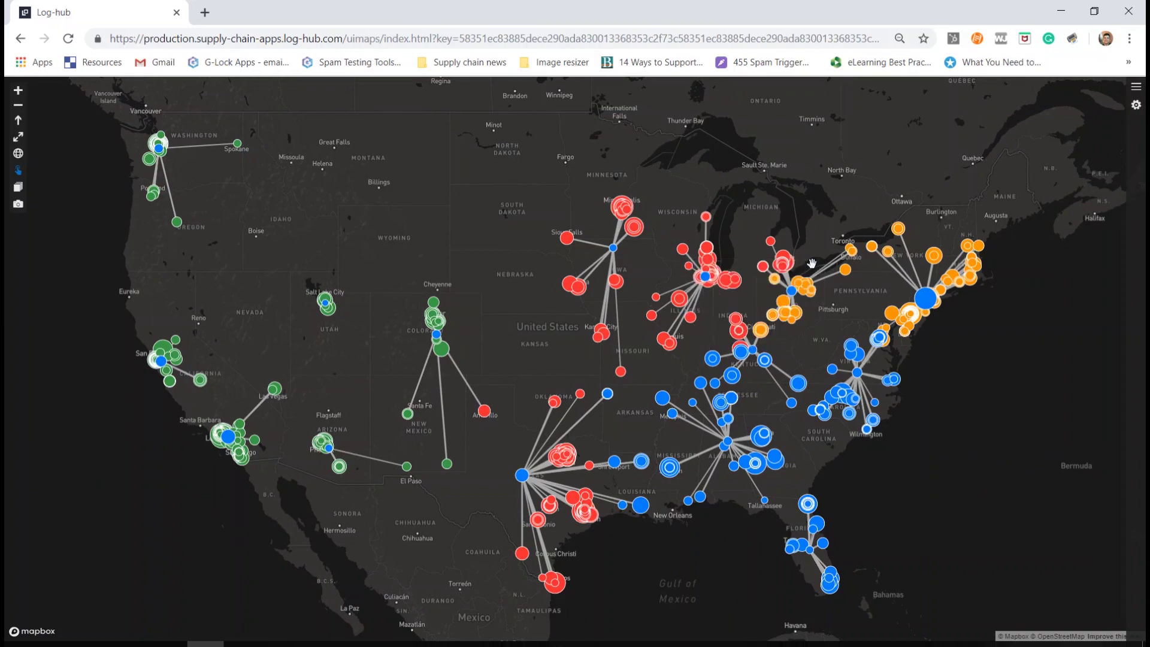
left_click(1137, 91)
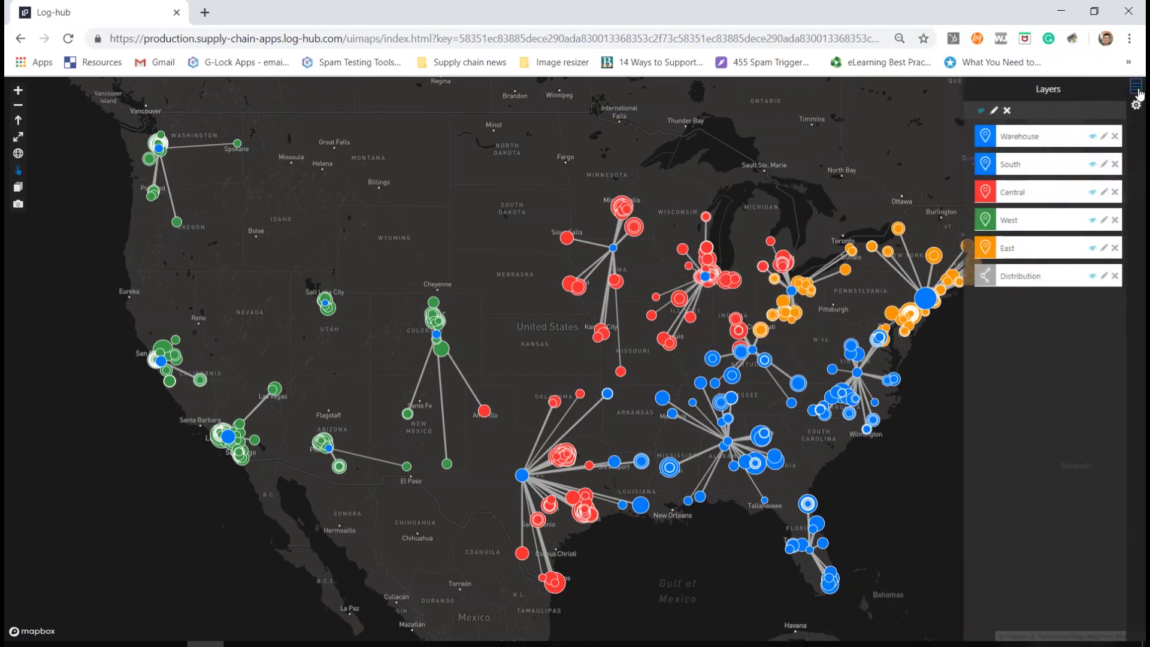
left_click(1137, 91)
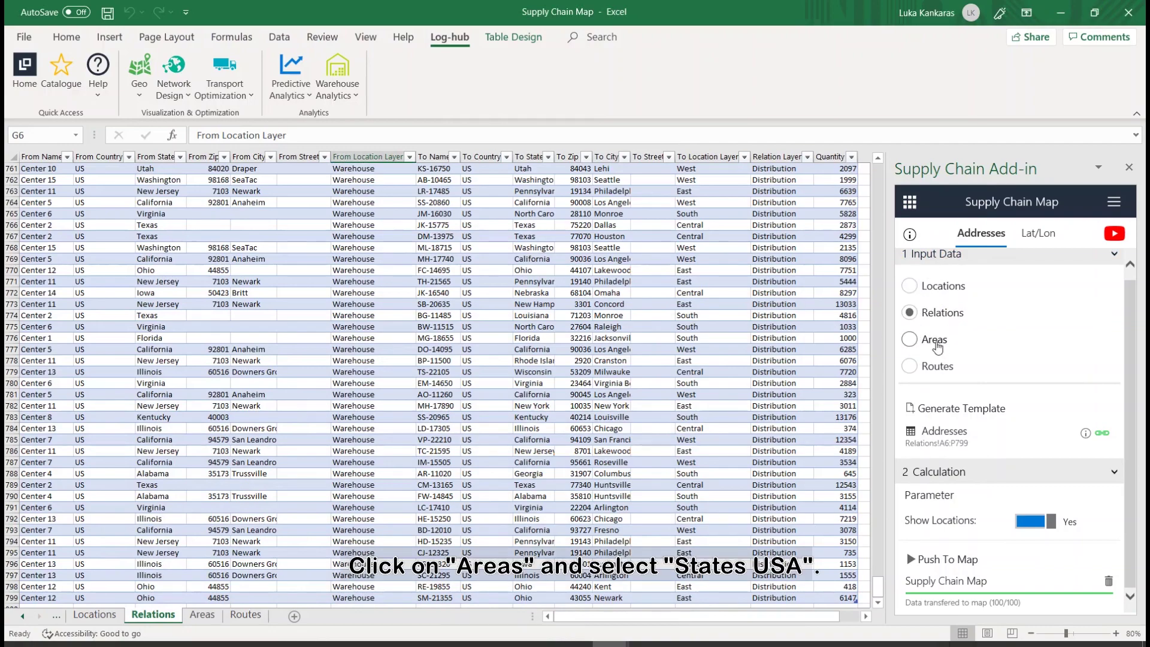
- Choose Areas with the predefined States USA dataset at High detail level and push it to the map
left_click(936, 339)
left_click(931, 415)
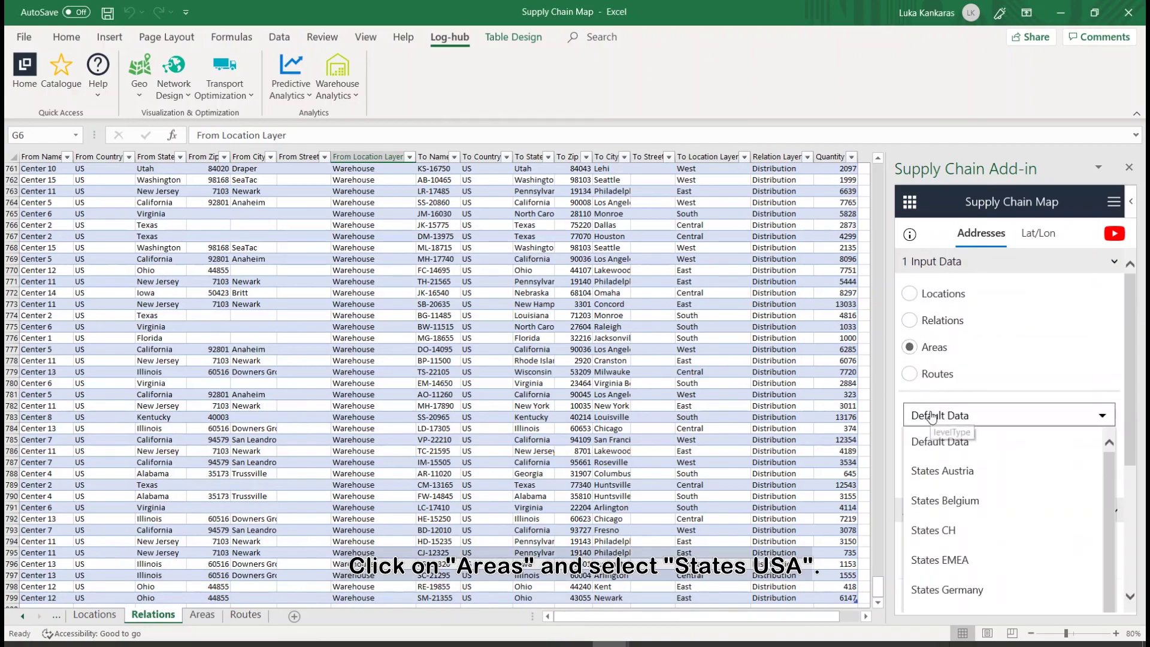
scroll(970, 473, "down", 3)
left_click(945, 596)
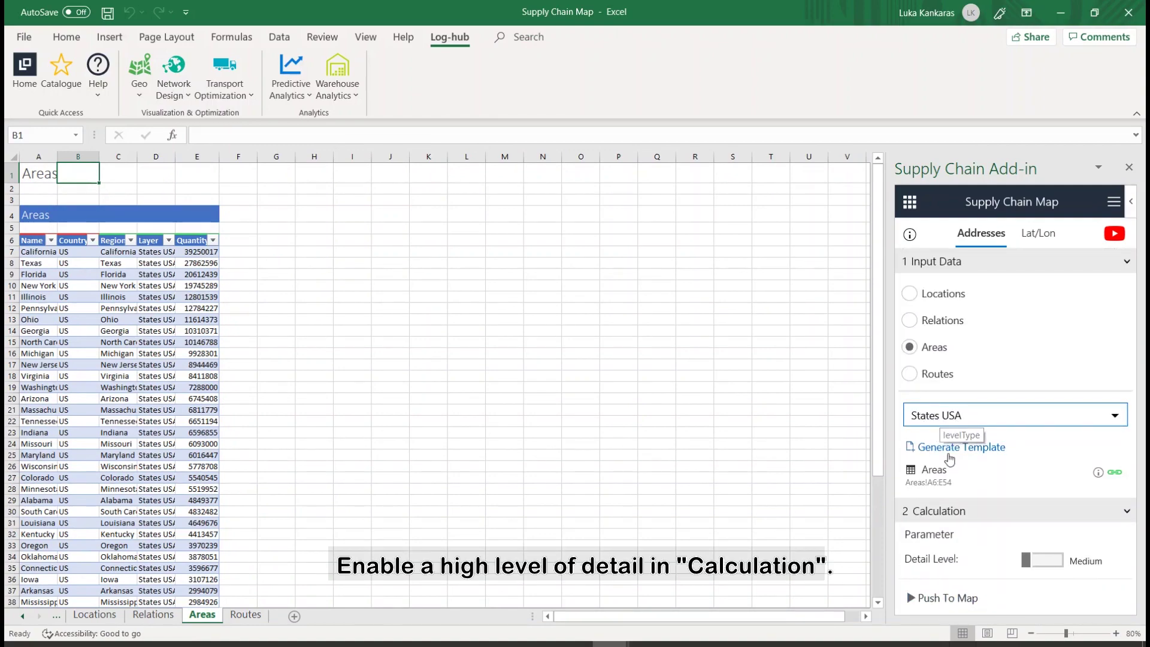
left_click(1049, 566)
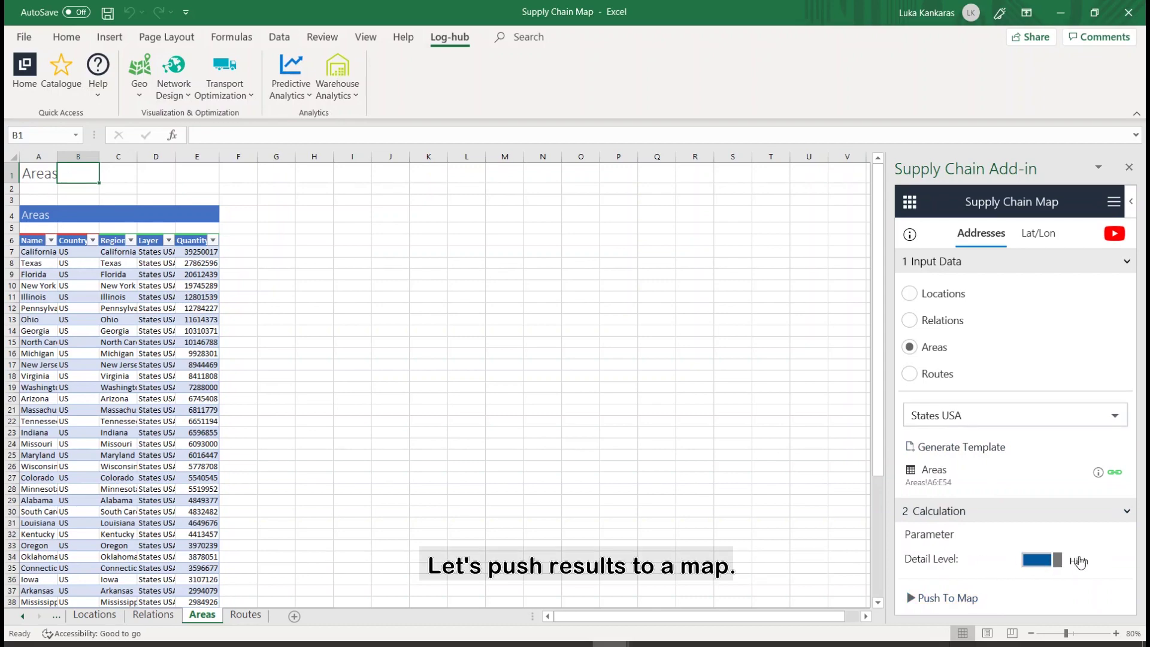
left_click(928, 597)
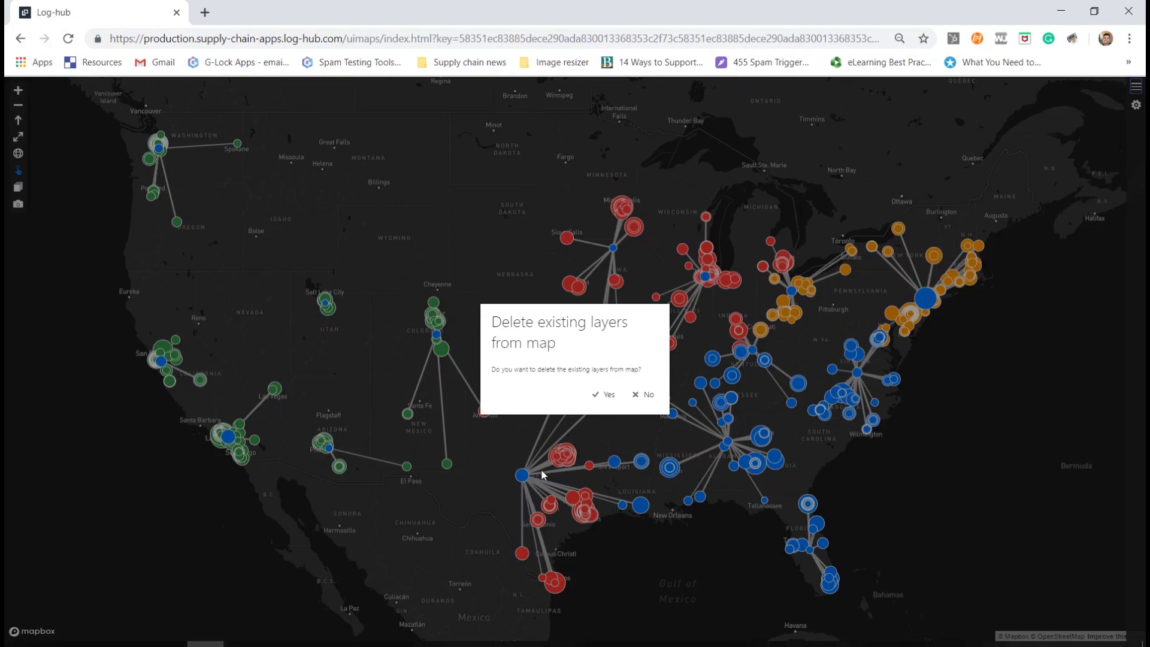
- Keep existing layers, then inspect the Montana, Colorado and customer SV-21235 popups
left_click(649, 401)
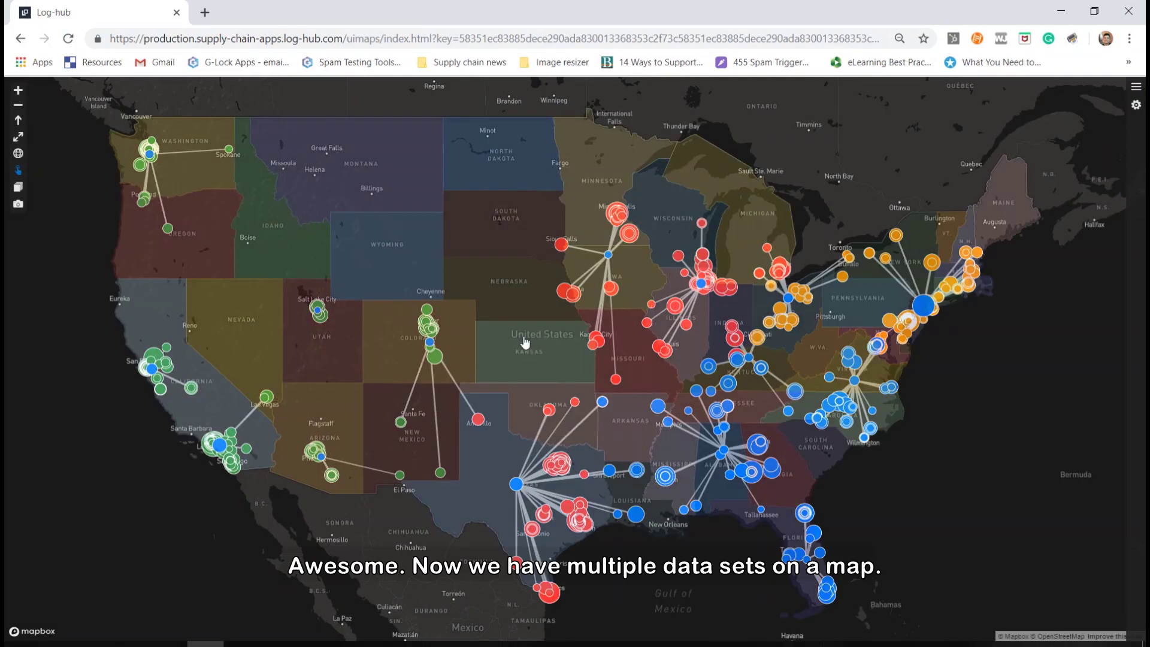
scroll(525, 341, "down", 1)
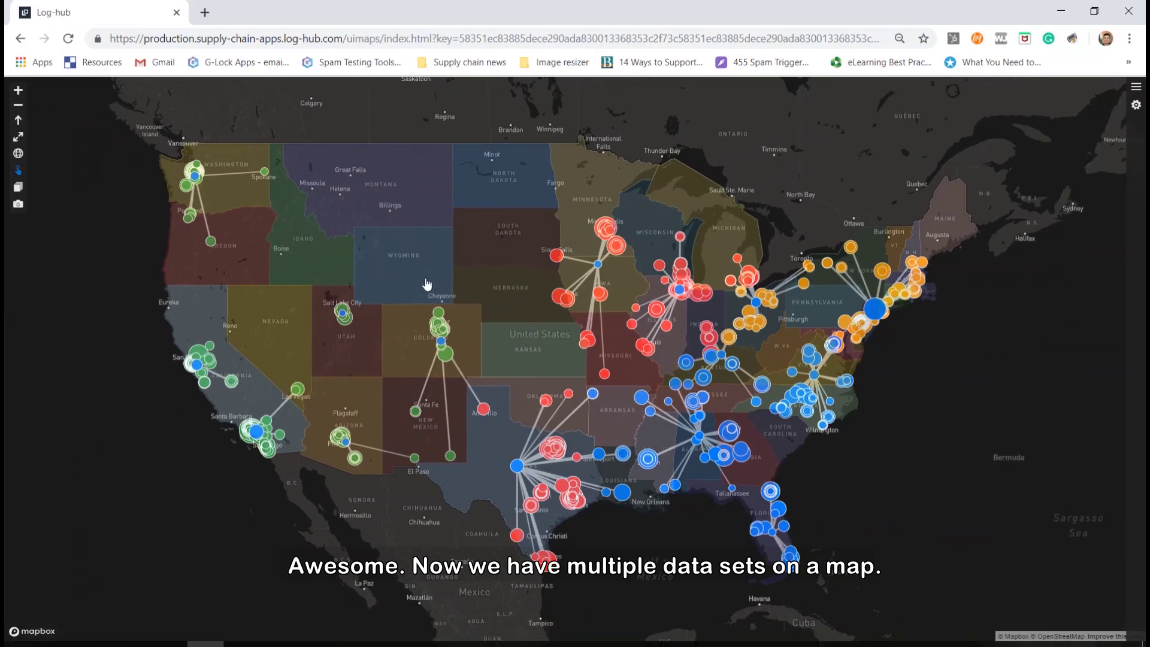
mouse_move(397, 210)
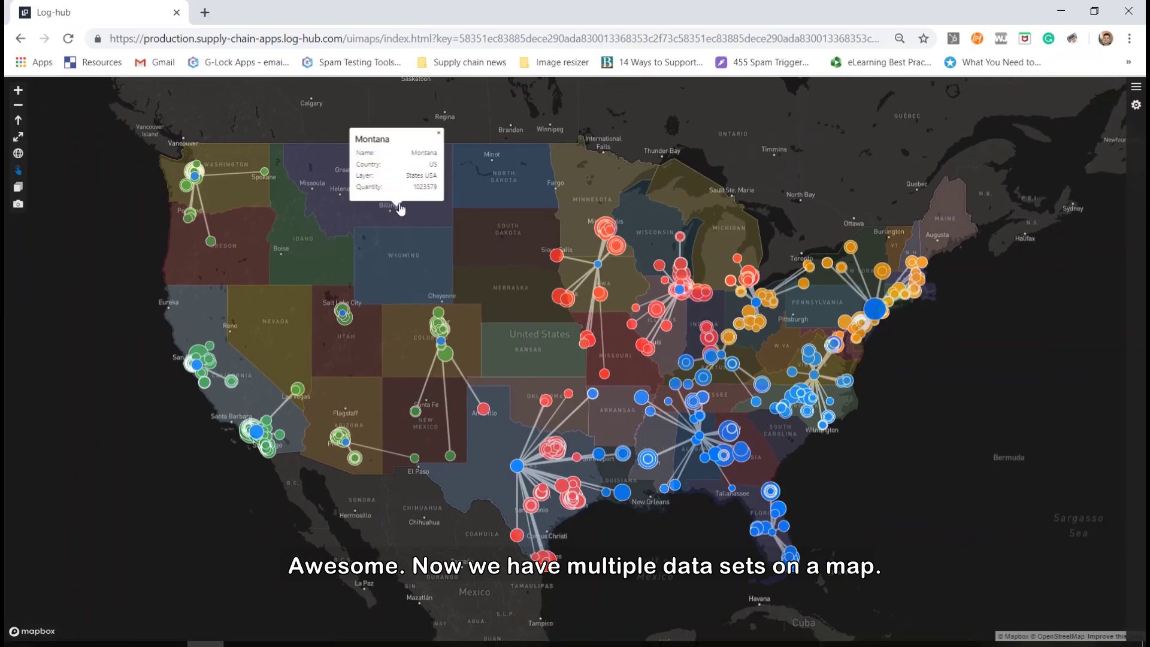
left_click(439, 135)
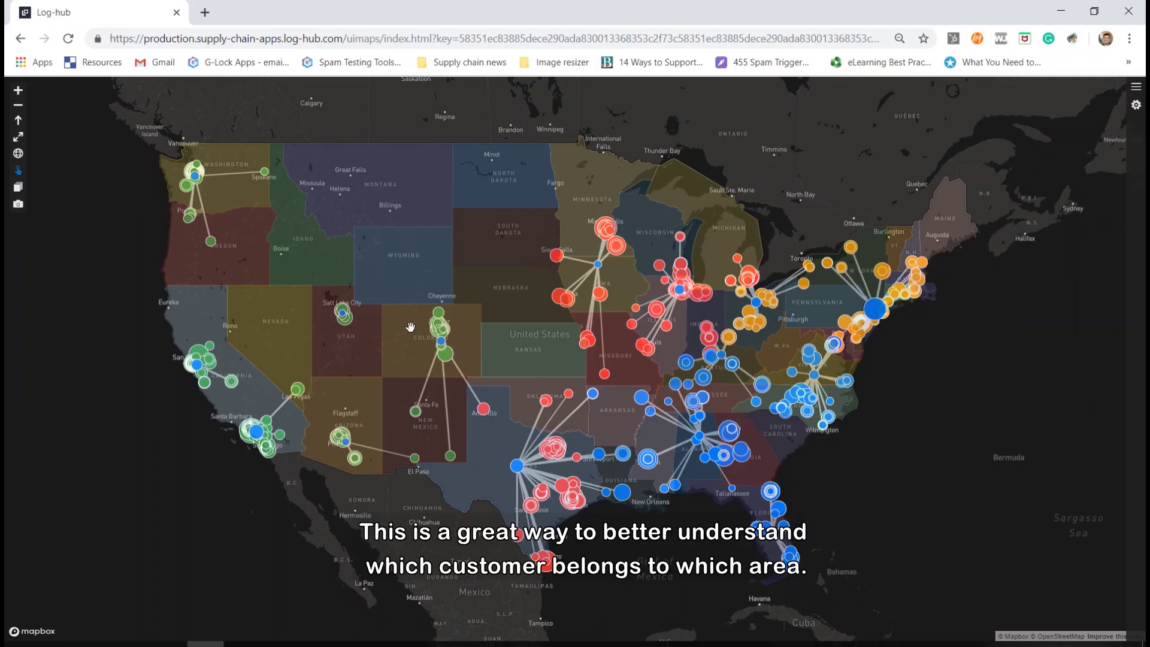
left_click(451, 360)
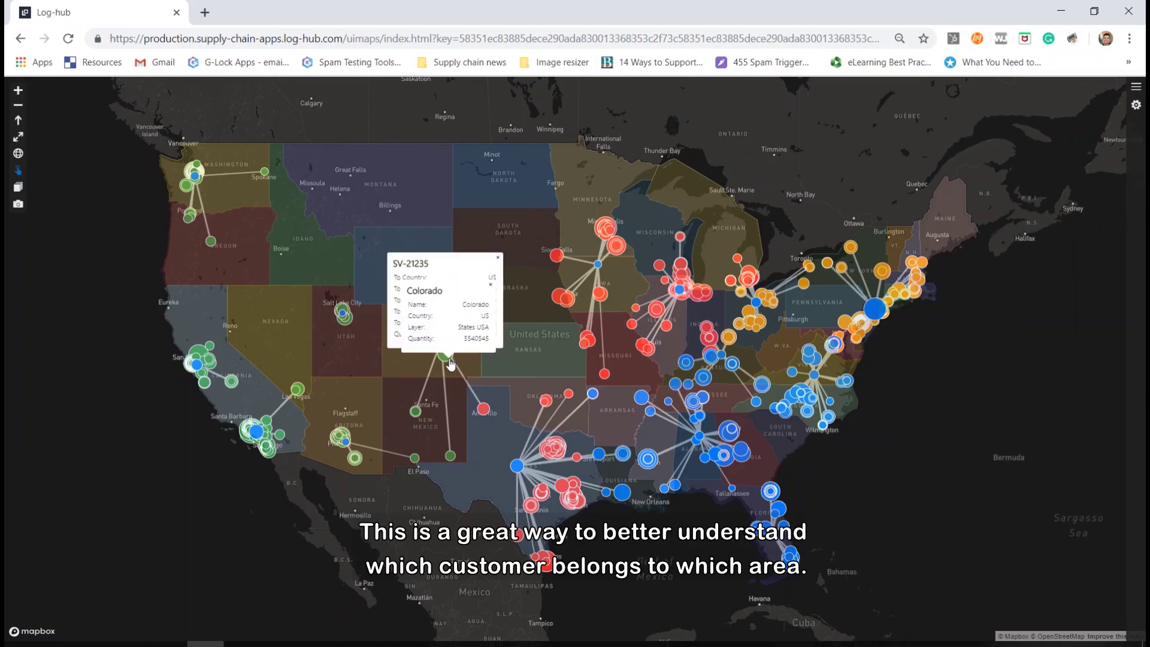
left_click(490, 284)
left_click(498, 257)
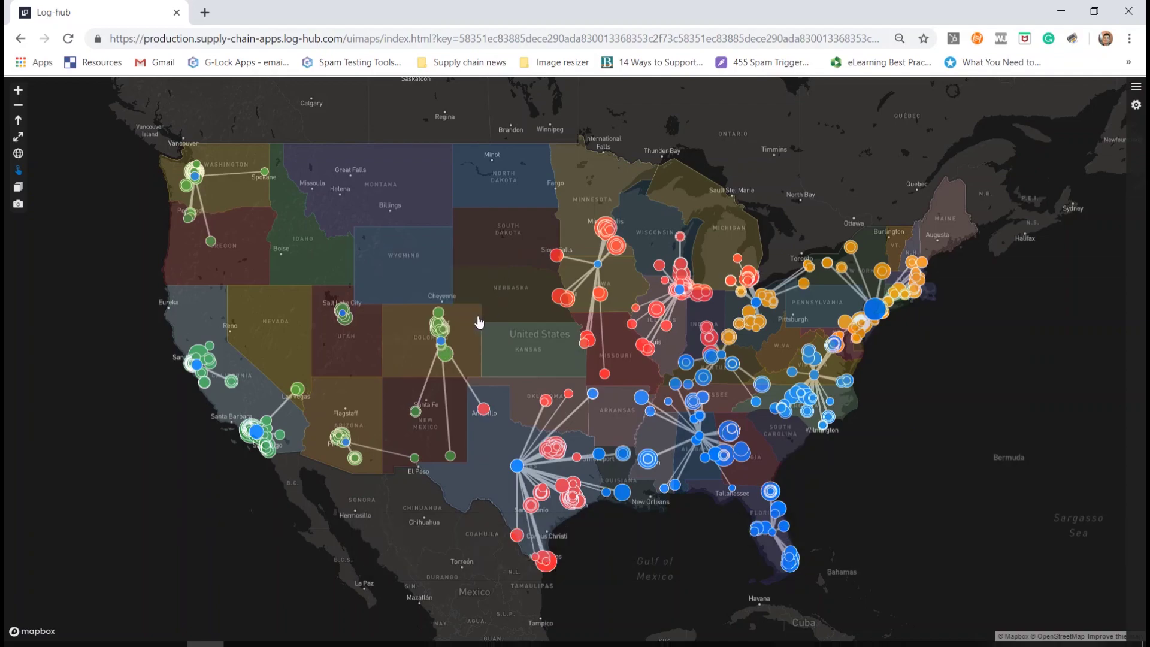
- Toggle the States USA area layer off and back on in the layers list
scroll(521, 324, "down", 1)
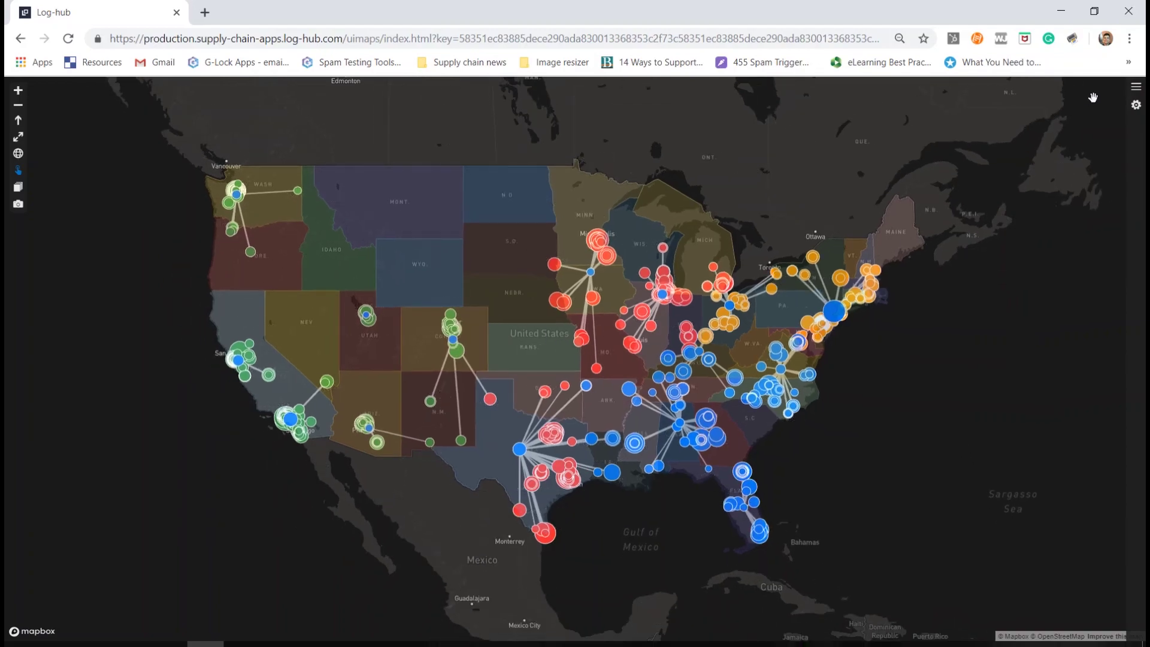
left_click(1136, 87)
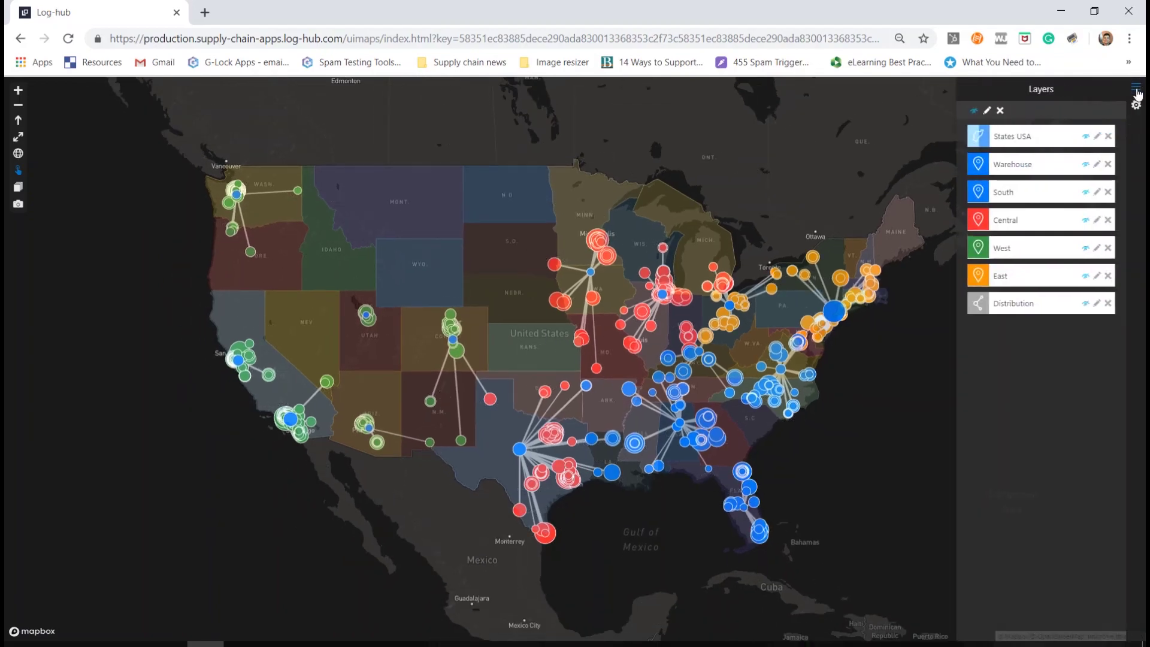
left_click(1085, 135)
left_click(1084, 136)
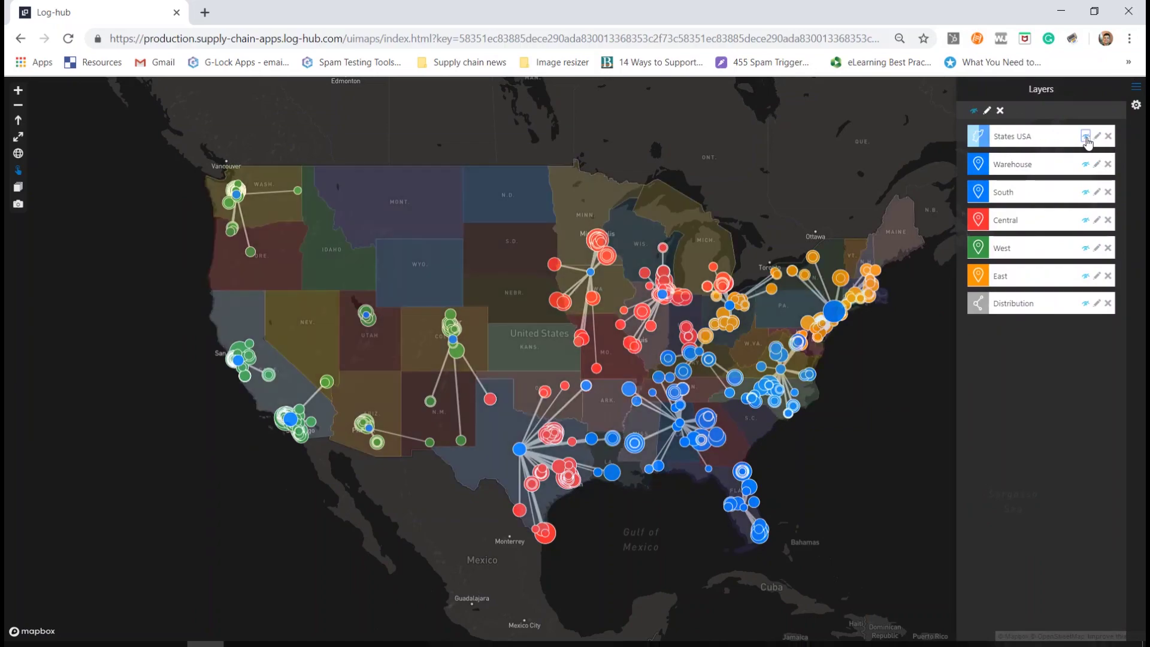
left_click(1135, 90)
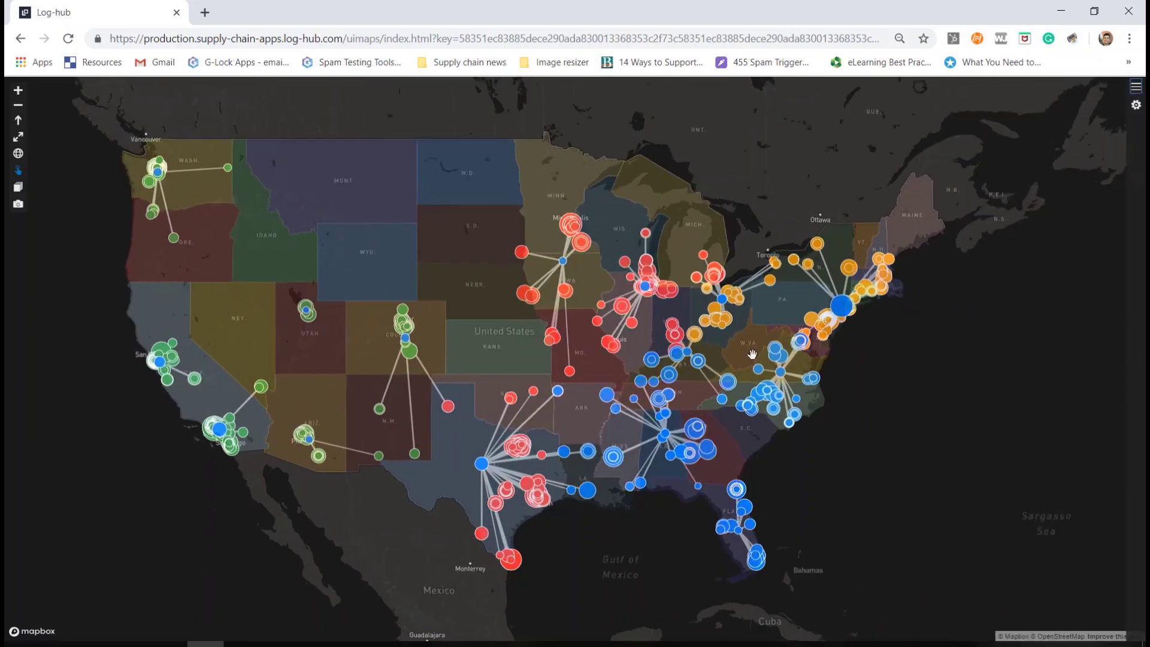
- Inspect the Kentucky state and Center 8 warehouse details, then return to Excel
scroll(752, 354, "up", 3)
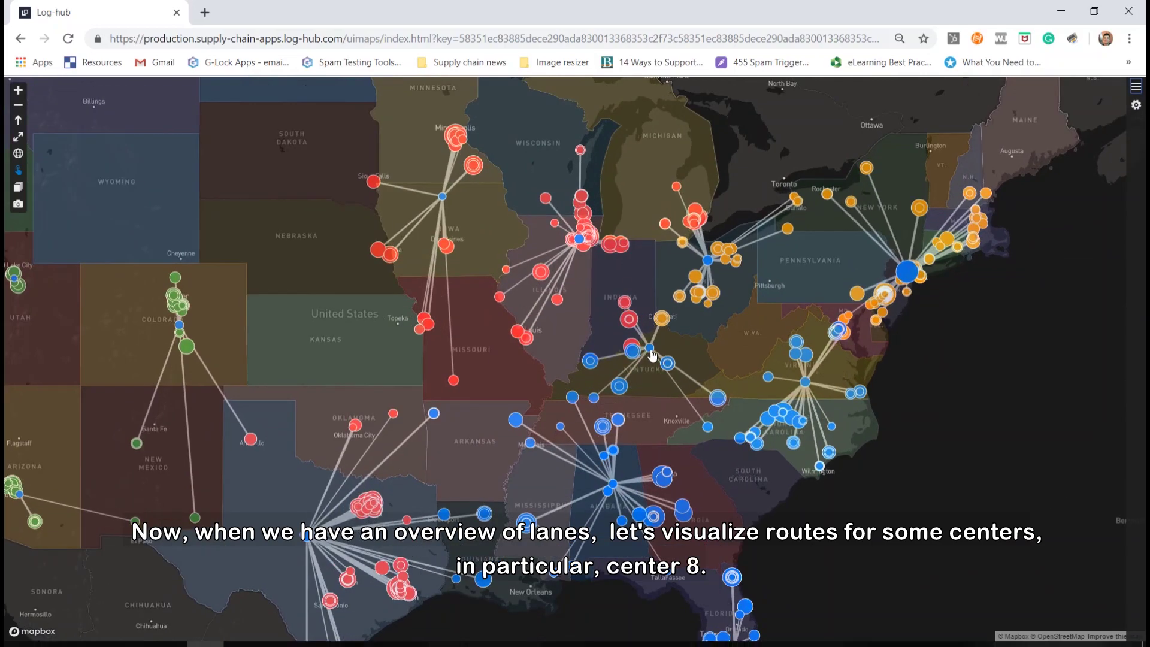
left_click(651, 352)
left_click(691, 277)
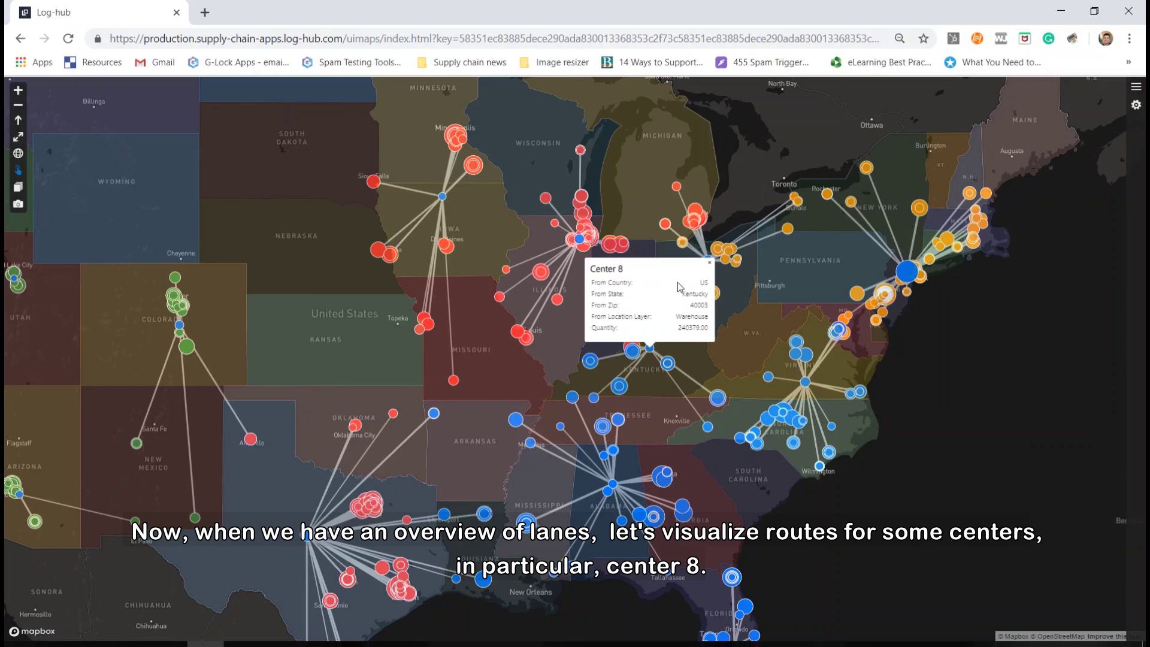
left_click(709, 263)
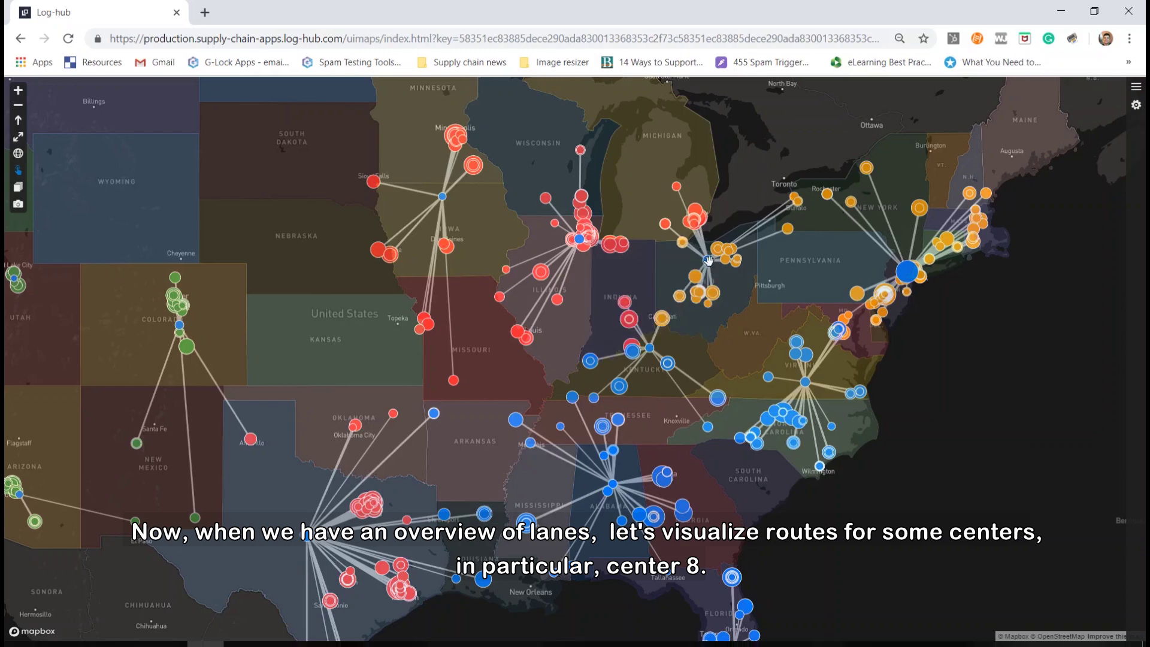
left_click(1069, 13)
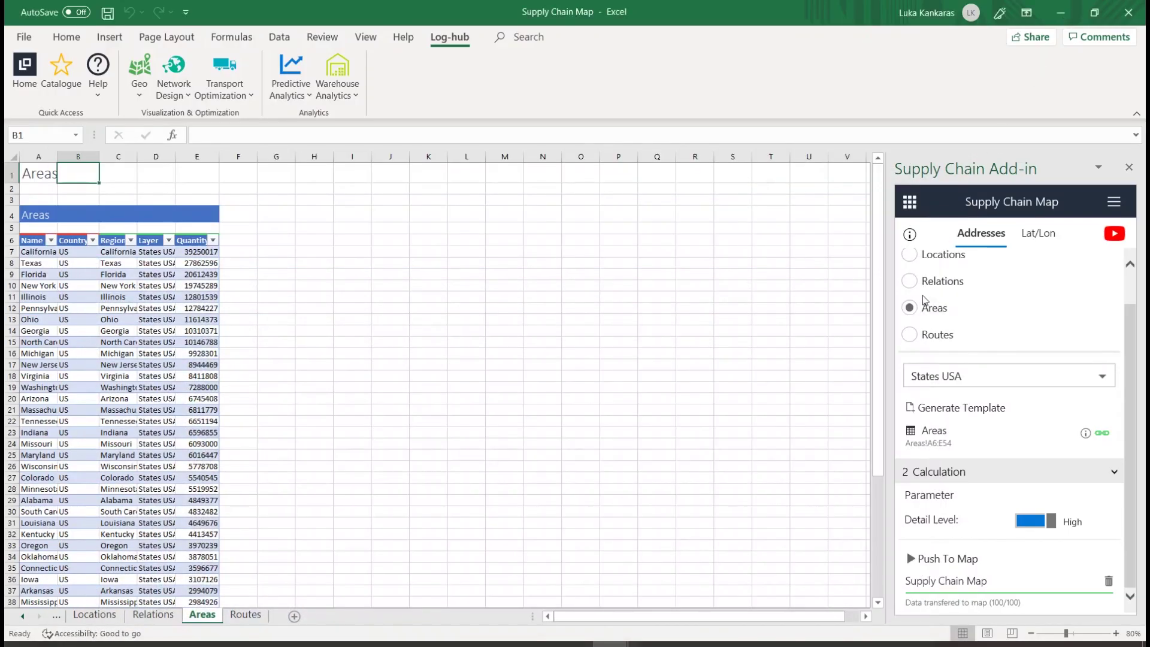
- Map the Routes sheet's Route Addresses table as Routes input, keeping existing layers, and check the layers list
left_click(245, 615)
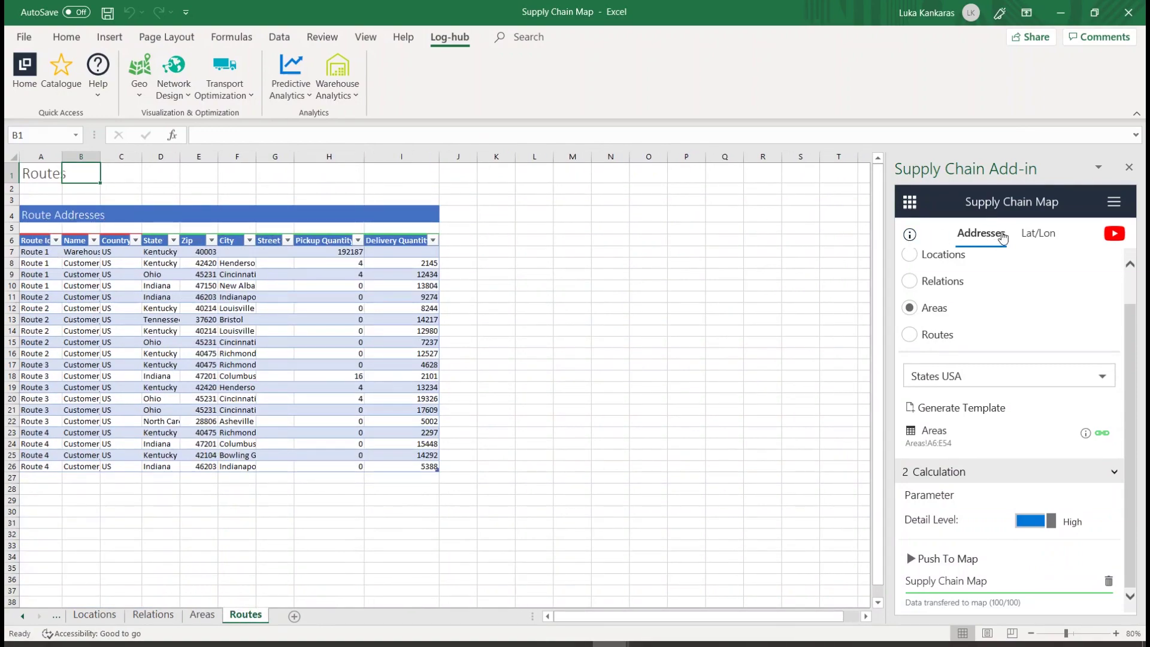
left_click(917, 334)
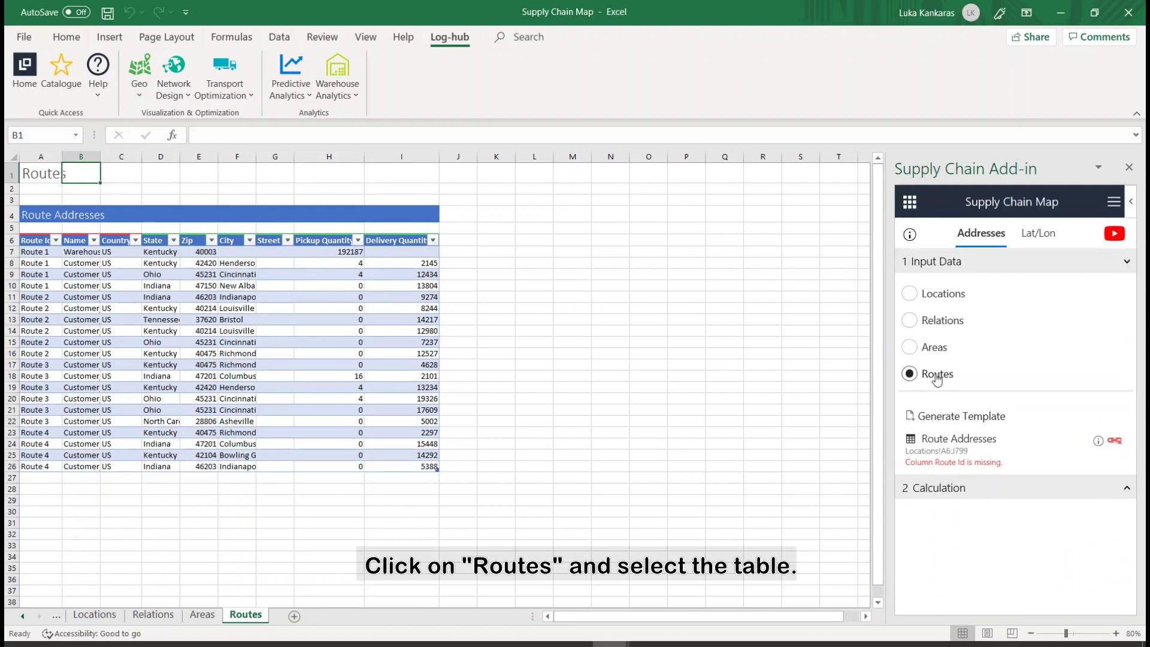
left_click(1114, 441)
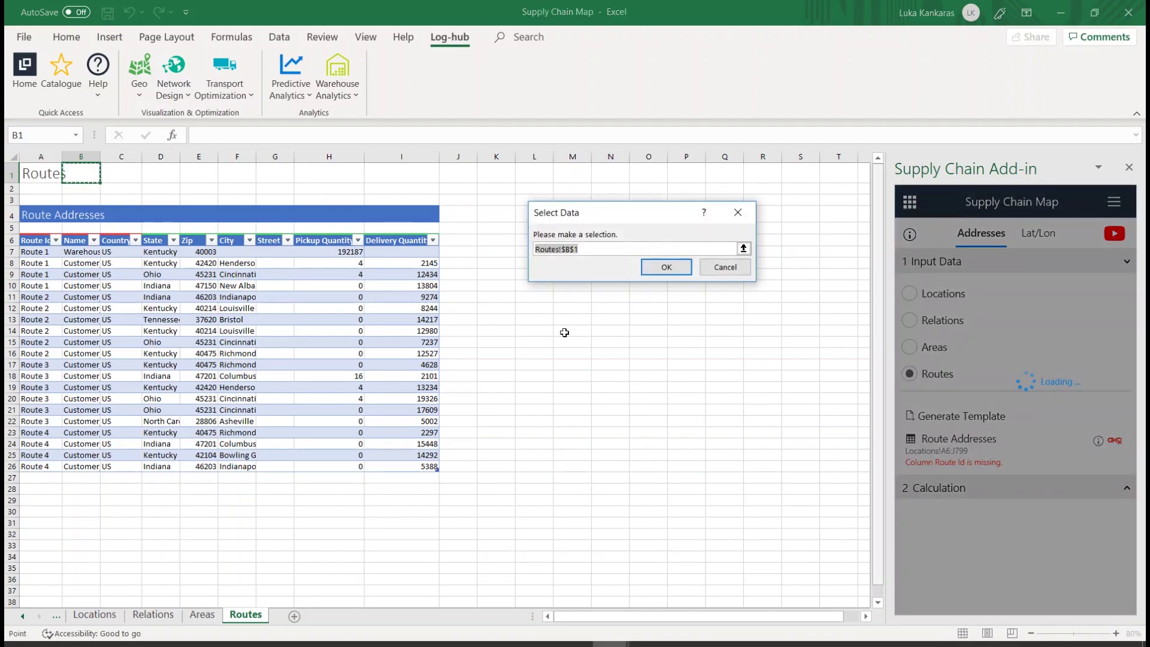
left_click(34, 239)
key("ctrl+a")
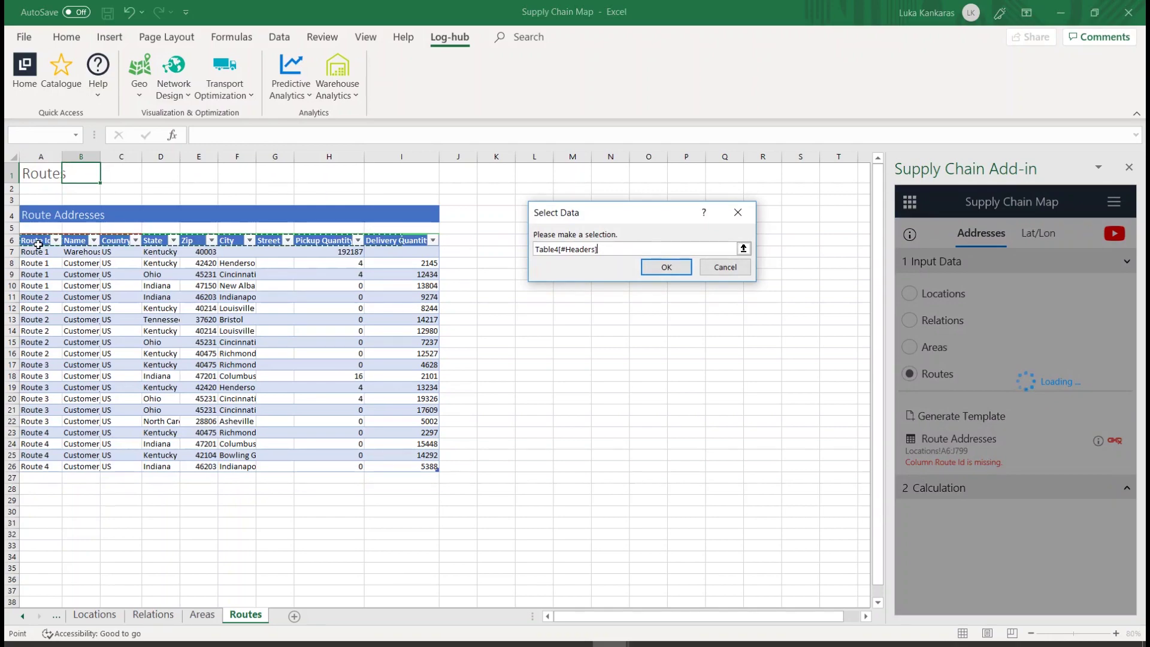
key("Return")
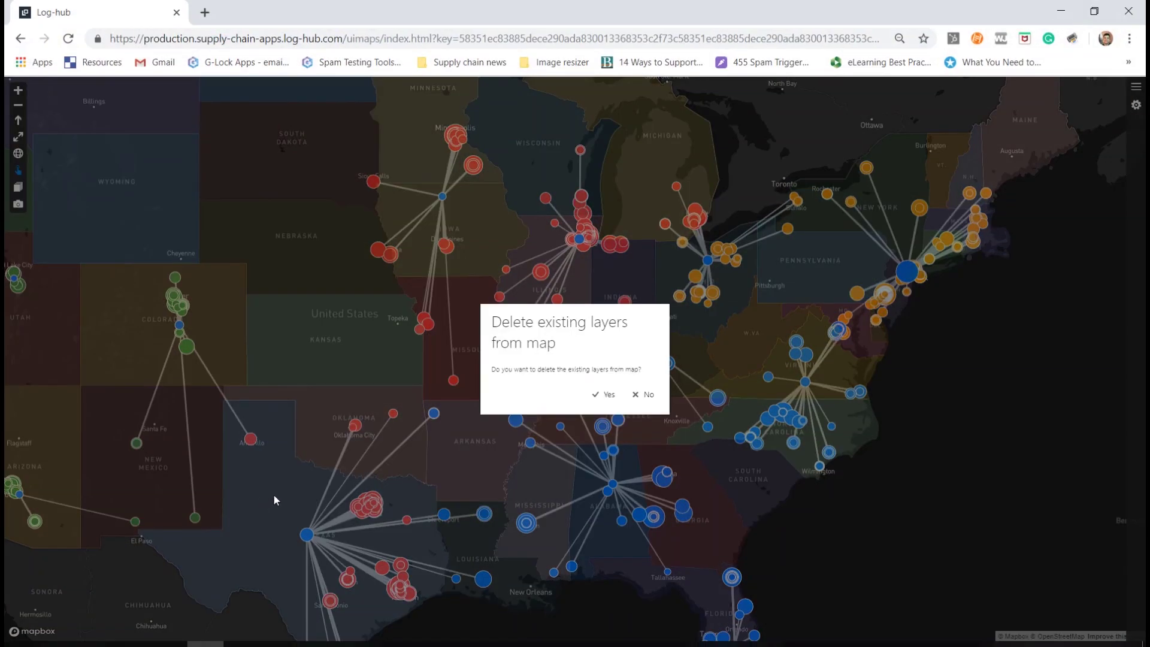
left_click(649, 396)
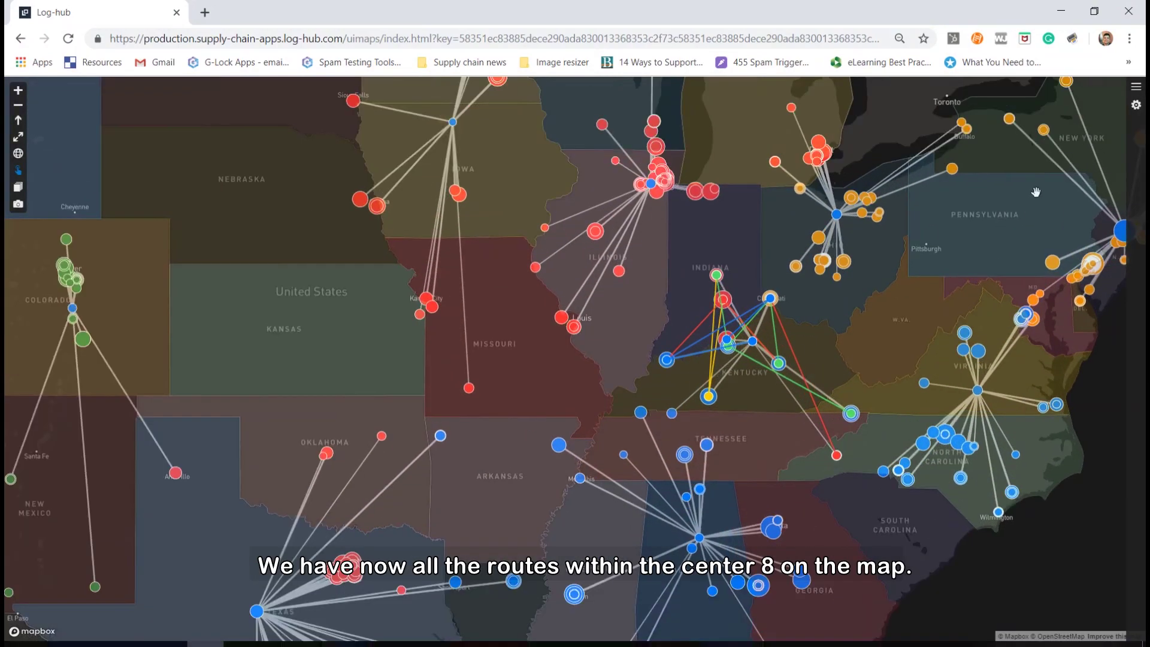
left_click(1135, 87)
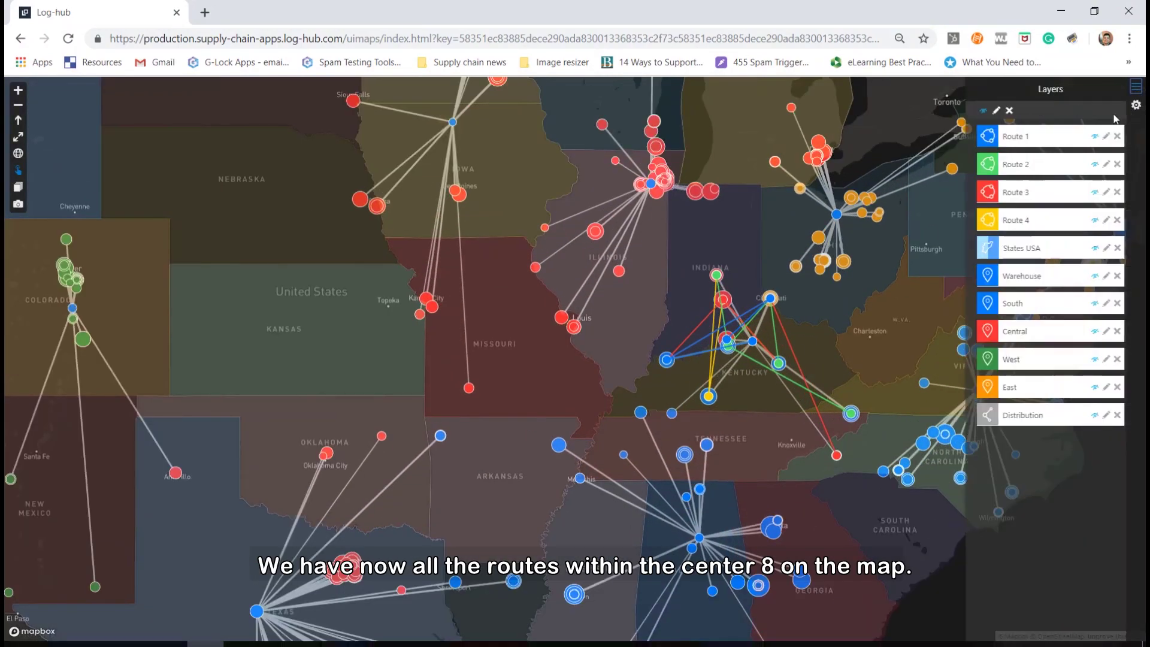